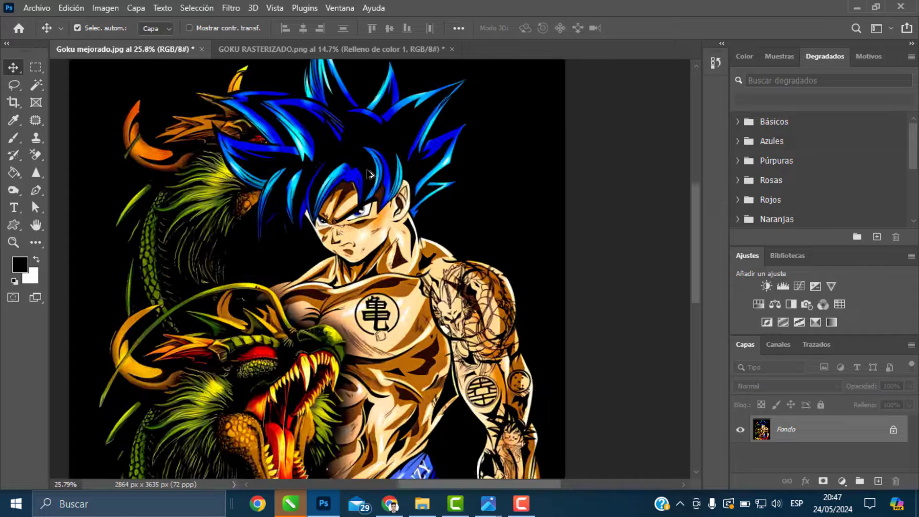
Step: Compare the whole Goku artwork in Goku mejorado.jpg with the version in GOKU RASTERIZADO.png
scroll(390, 163, down, 8)
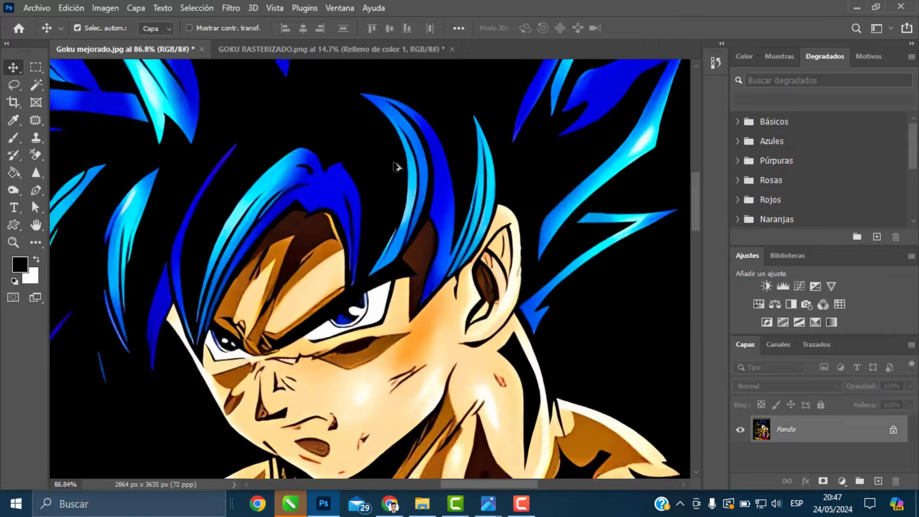
scroll(397, 165, down, 1)
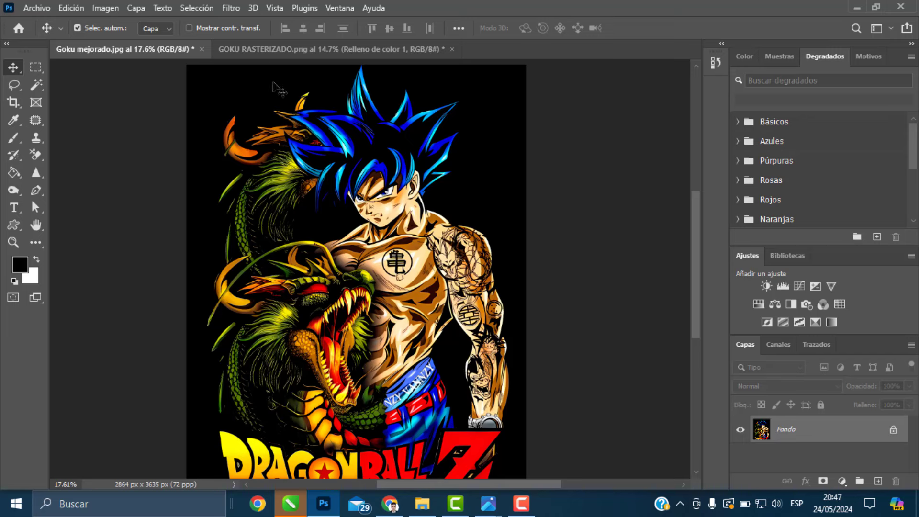
click(285, 53)
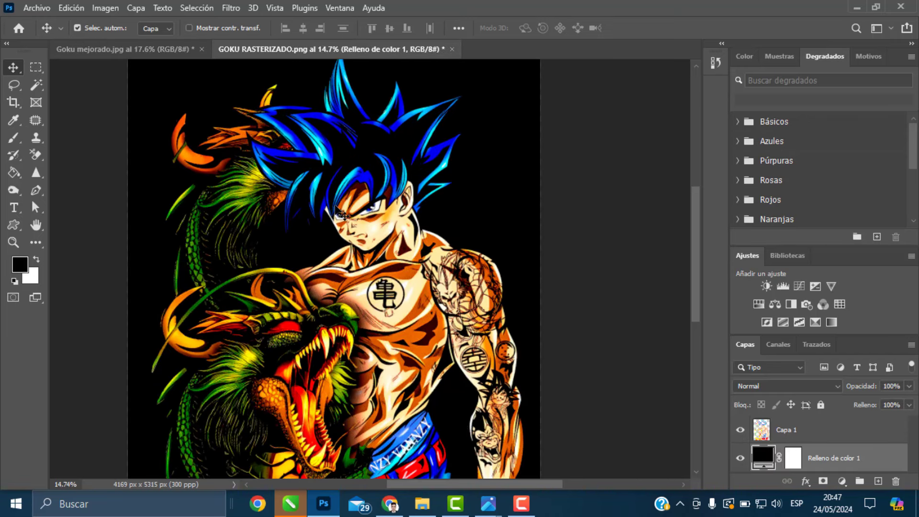
scroll(378, 218, down, 2)
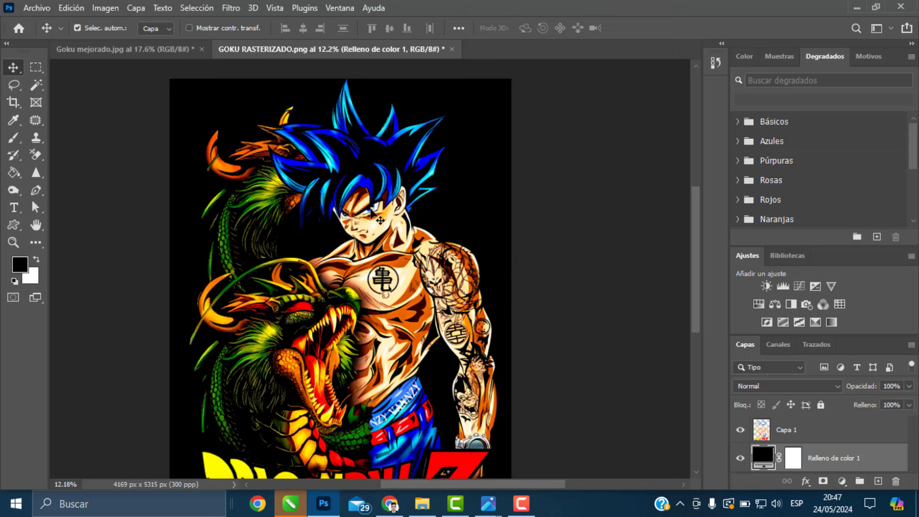
click(161, 52)
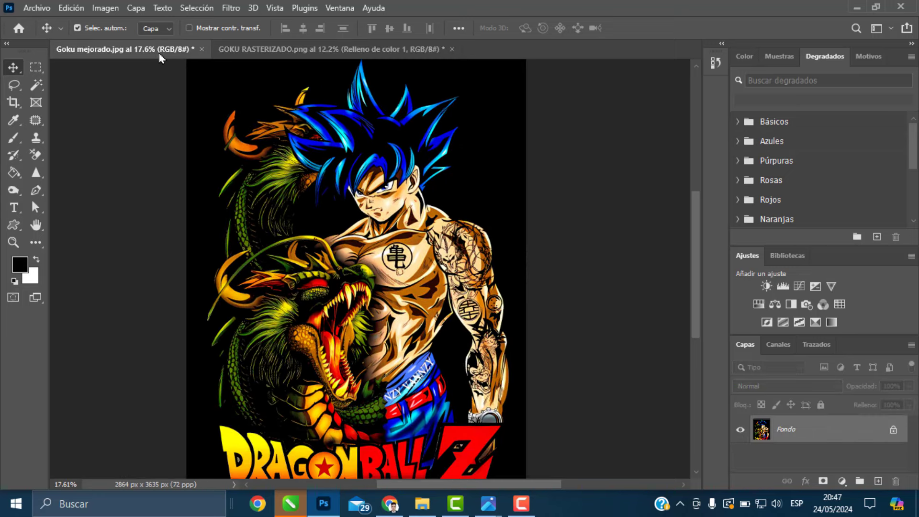
click(234, 54)
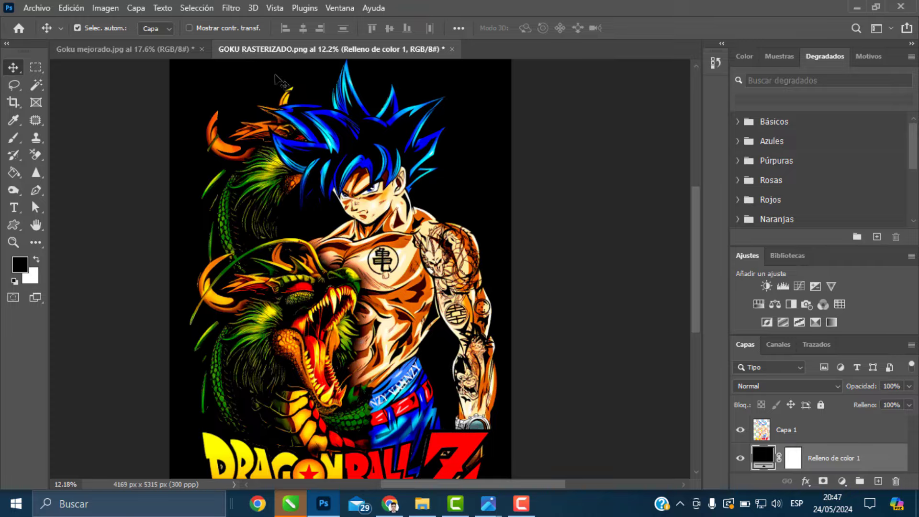
Step: Examine the halftone dot pattern on Goku's face in GOKU RASTERIZADO.png at close range
scroll(368, 198, up, 3)
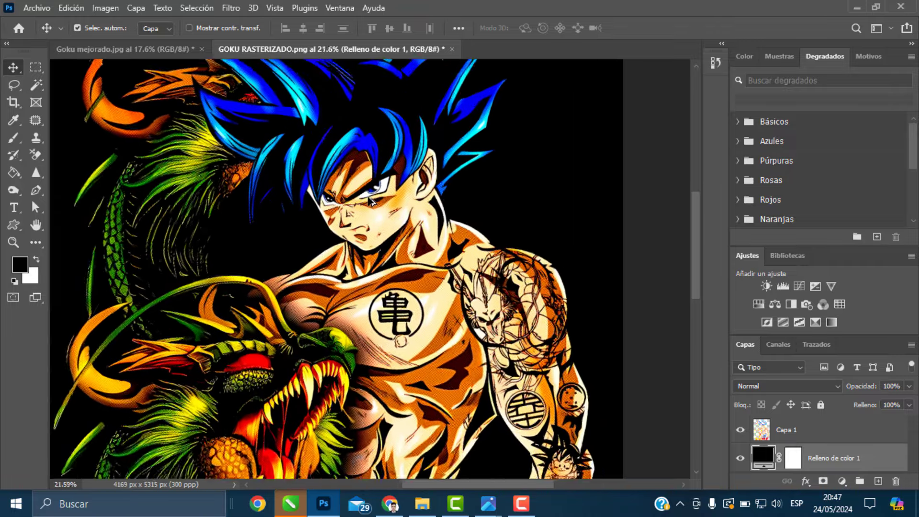
scroll(371, 200, up, 5)
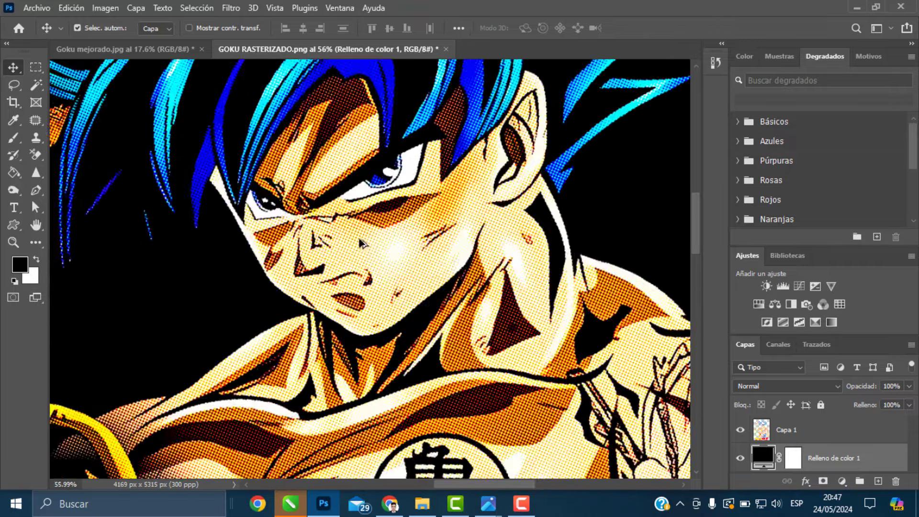
scroll(364, 242, up, 5)
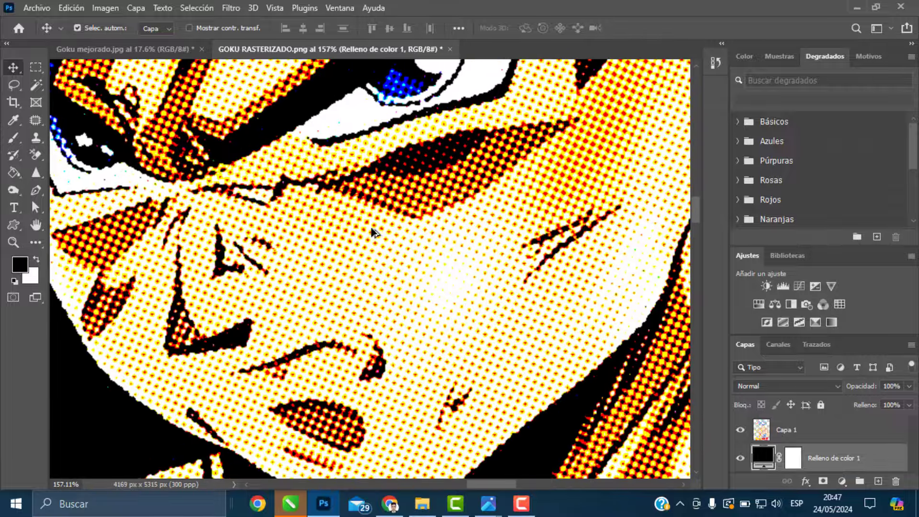
scroll(373, 241, up, 2)
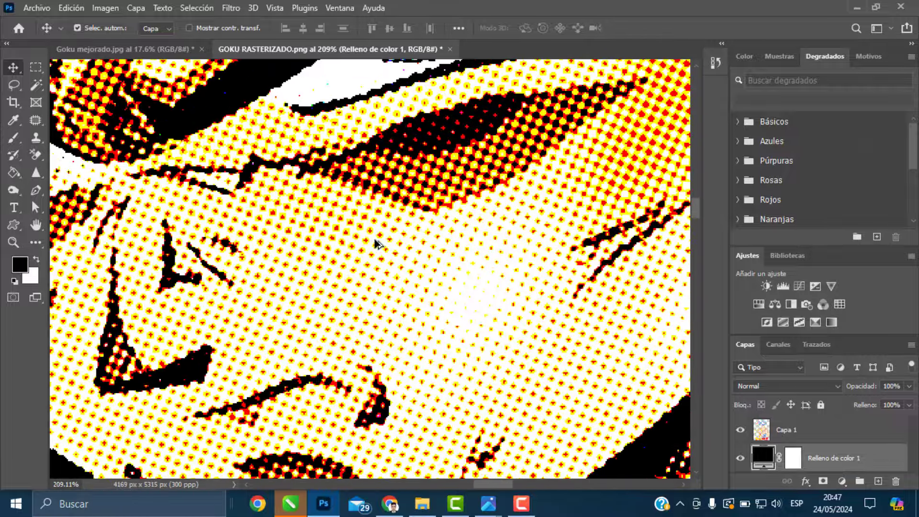
scroll(375, 233, up, 1)
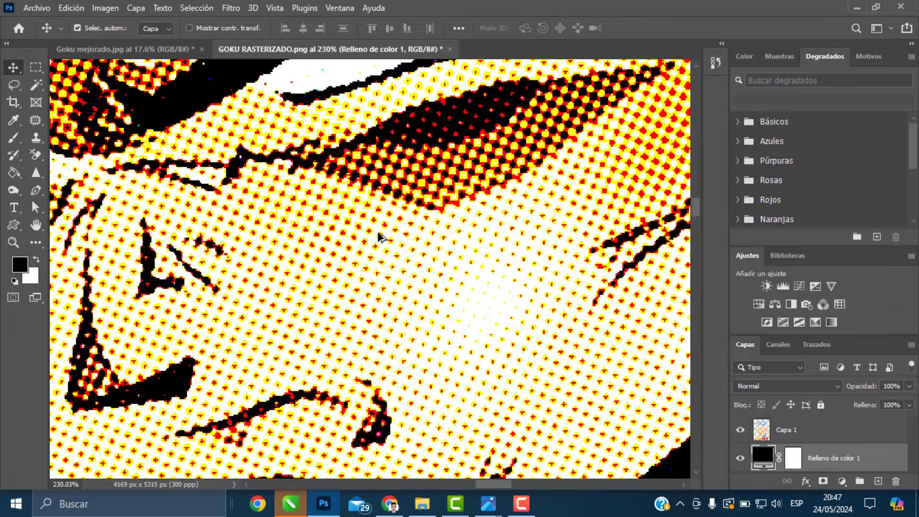
scroll(378, 238, down, 9)
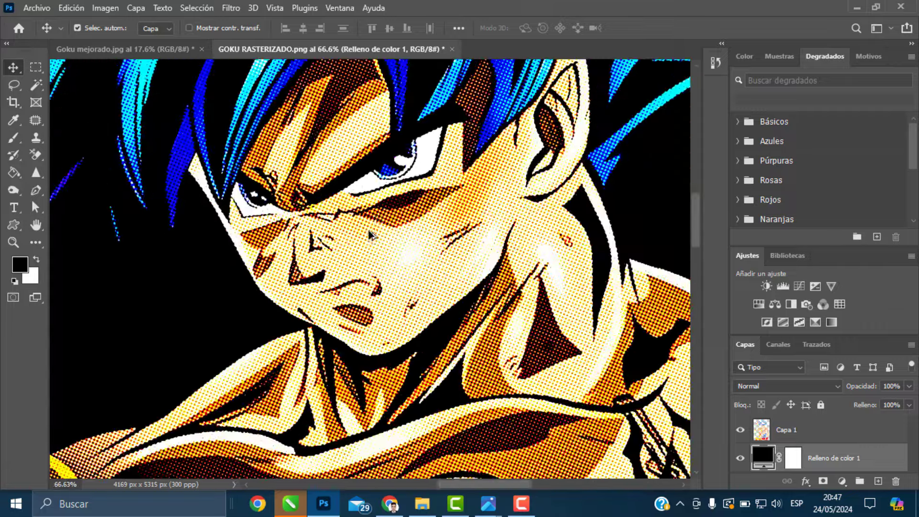
scroll(371, 235, down, 2)
scroll(373, 235, up, 8)
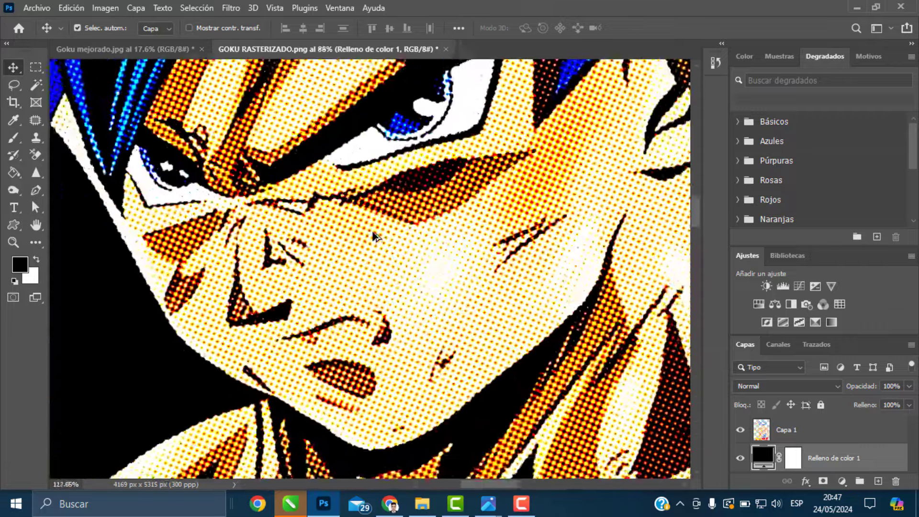
scroll(375, 235, down, 1)
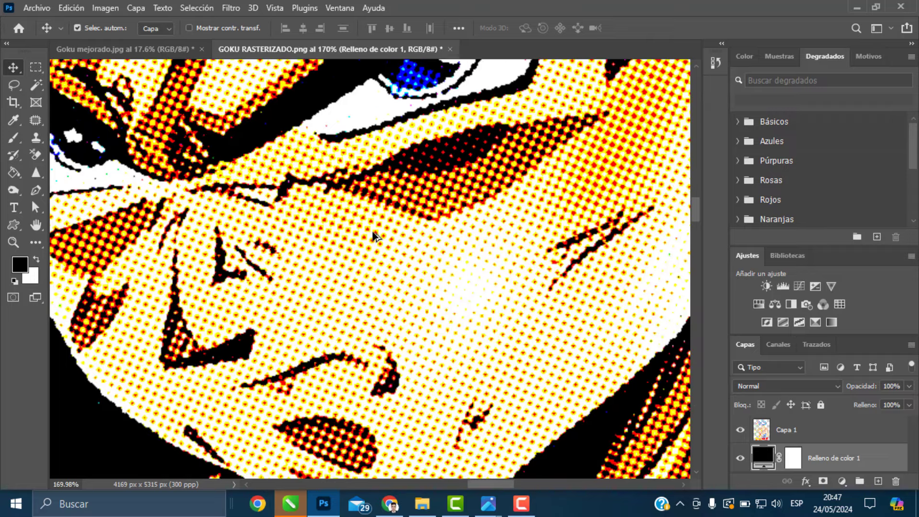
scroll(378, 238, up, 2)
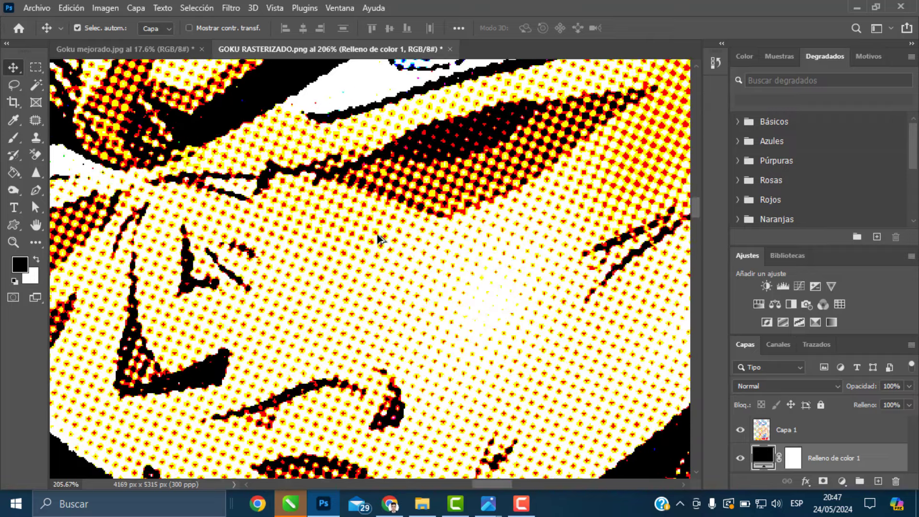
scroll(378, 238, down, 3)
scroll(376, 222, down, 8)
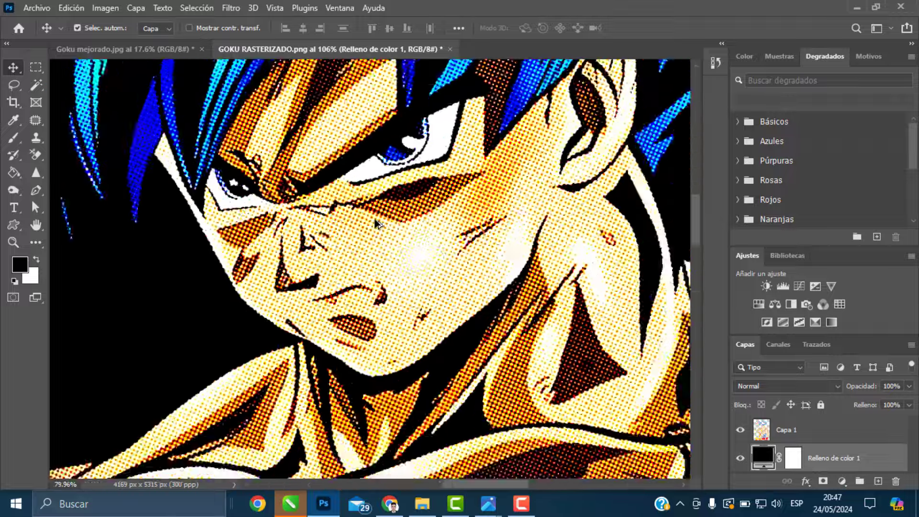
scroll(378, 217, down, 1)
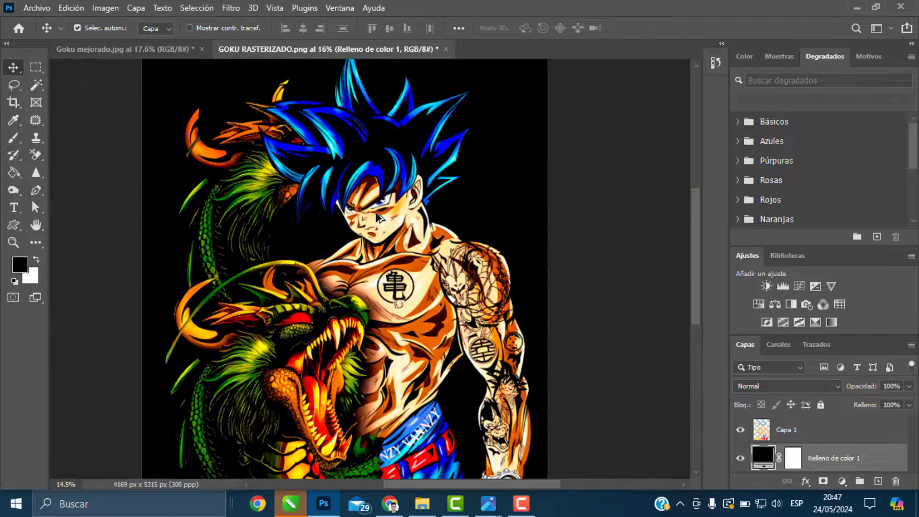
Step: Hide the black Relleno de color 1 fill layer and inspect the rasterized artwork on transparency
click(740, 458)
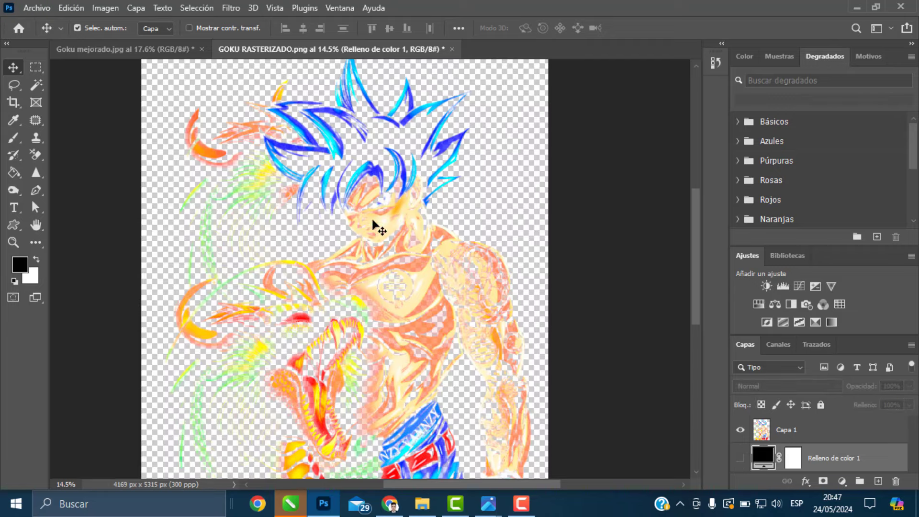
scroll(376, 229, down, 1)
scroll(376, 230, up, 1)
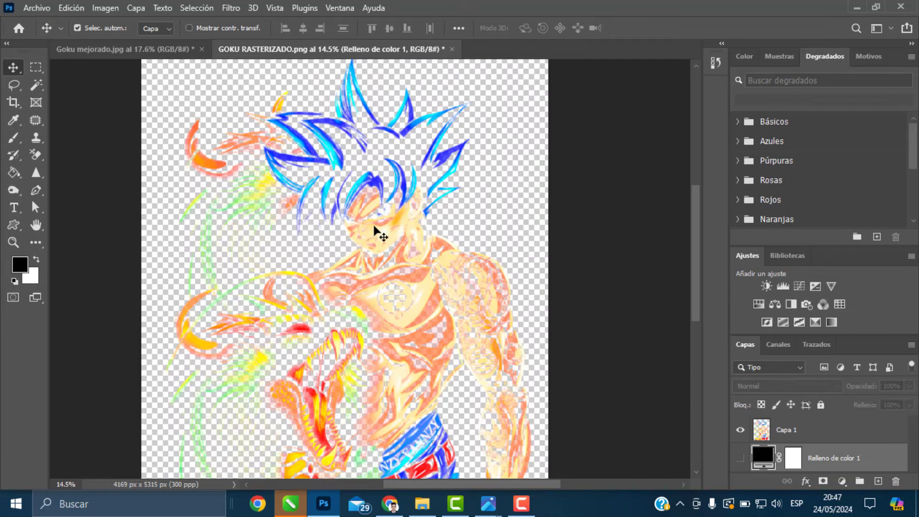
scroll(376, 230, down, 1)
scroll(372, 203, down, 1)
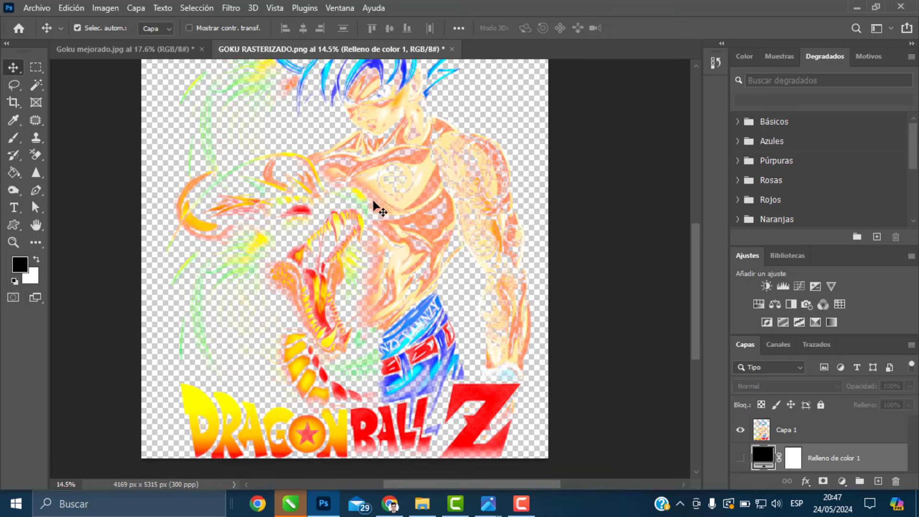
scroll(375, 215, up, 1)
scroll(375, 221, up, 1)
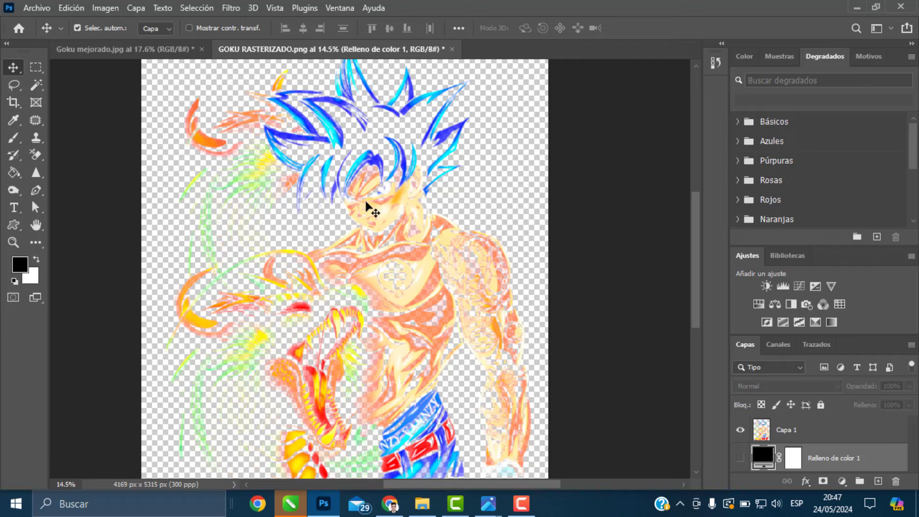
Step: Inspect the face detail in Goku mejorado.jpg, then return to the GOKU RASTERIZADO.png document
click(150, 50)
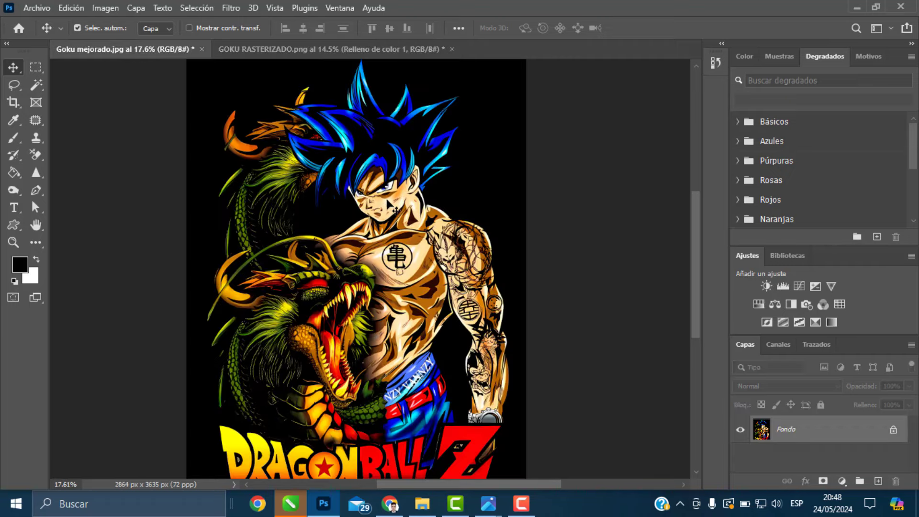
scroll(388, 201, up, 8)
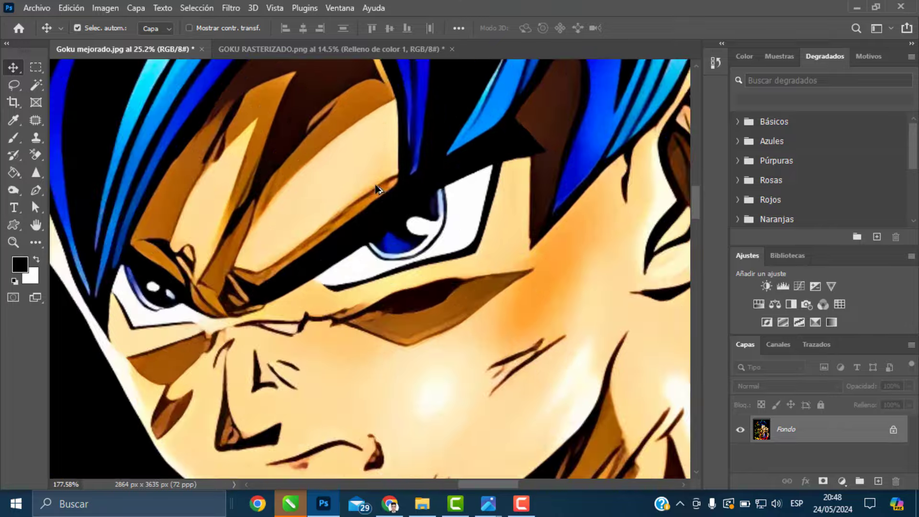
scroll(376, 188, down, 8)
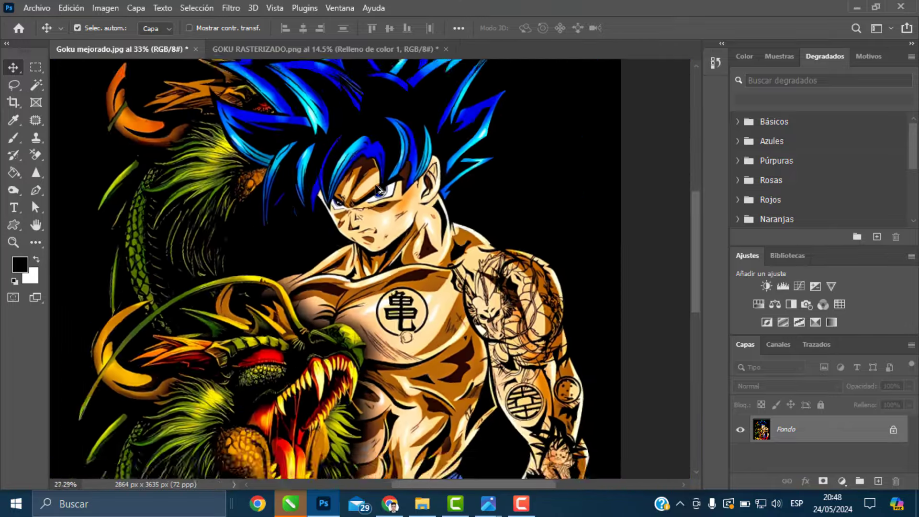
scroll(376, 188, down, 3)
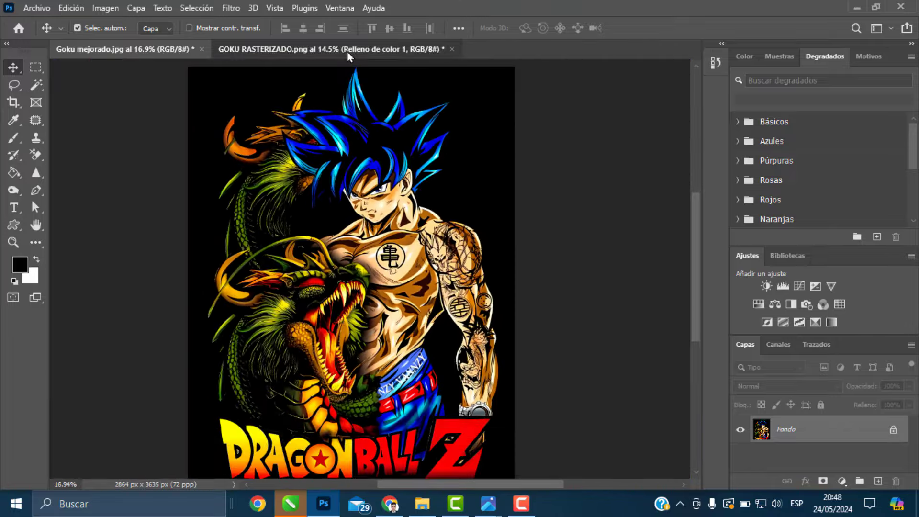
click(348, 54)
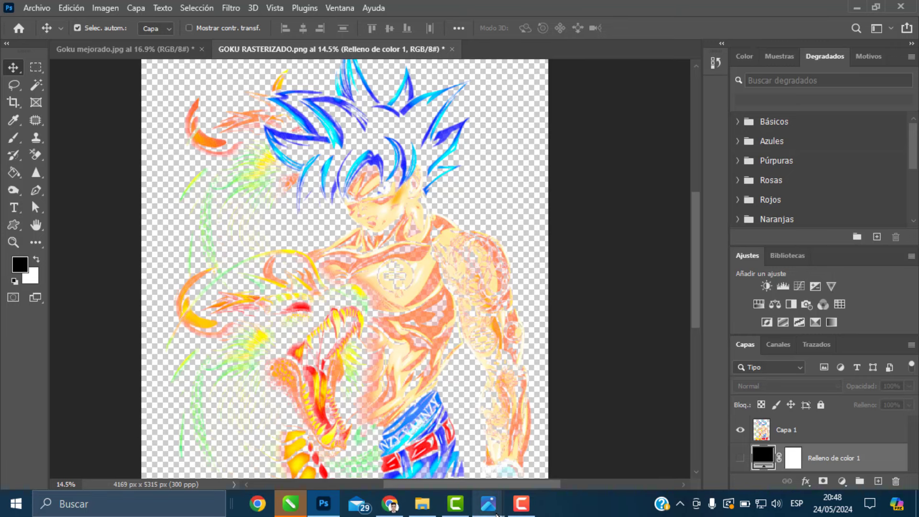
Step: Switch to the image viewer and show Goku sin mejorar.jpg and Goku mejorado.jpg side by side
mouse_move(497, 515)
click(513, 476)
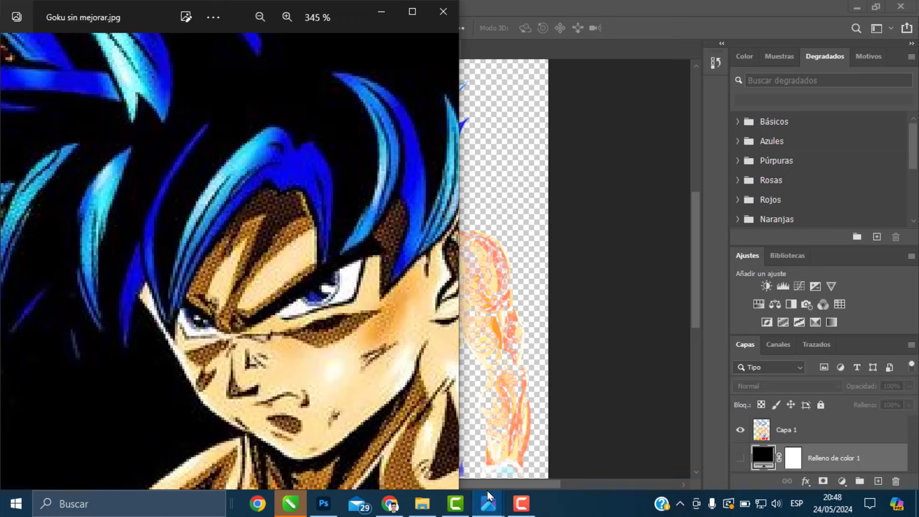
mouse_move(488, 498)
click(447, 416)
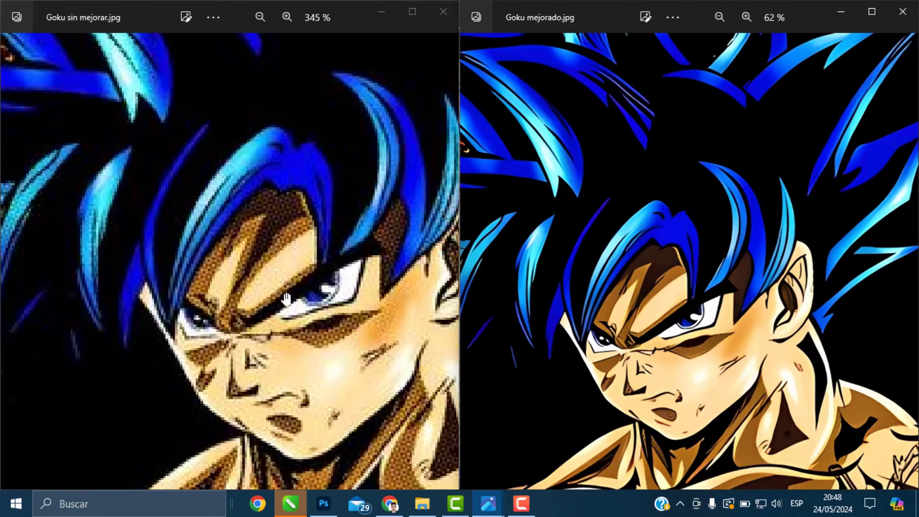
Step: Examine the pixelation and dot texture on the face in Goku sin mejorar.jpg
scroll(282, 296, up, 2)
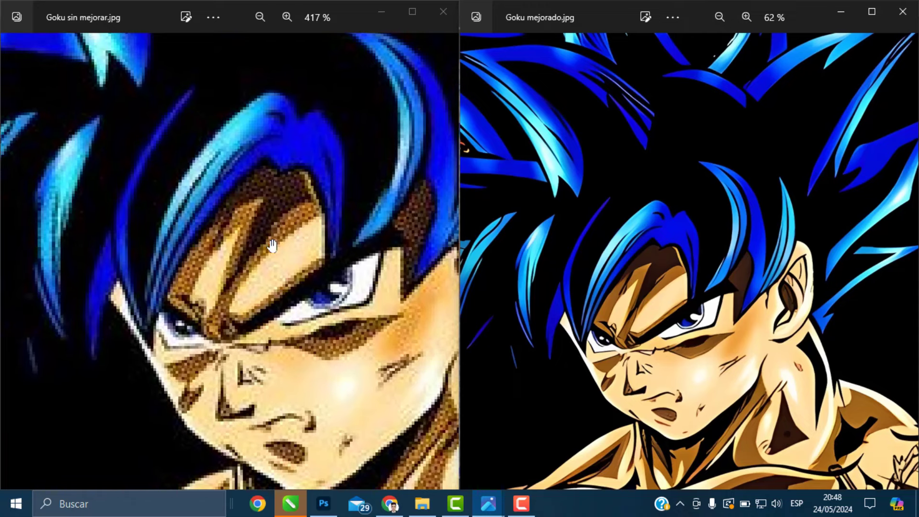
scroll(243, 229, down, 1)
scroll(247, 234, up, 2)
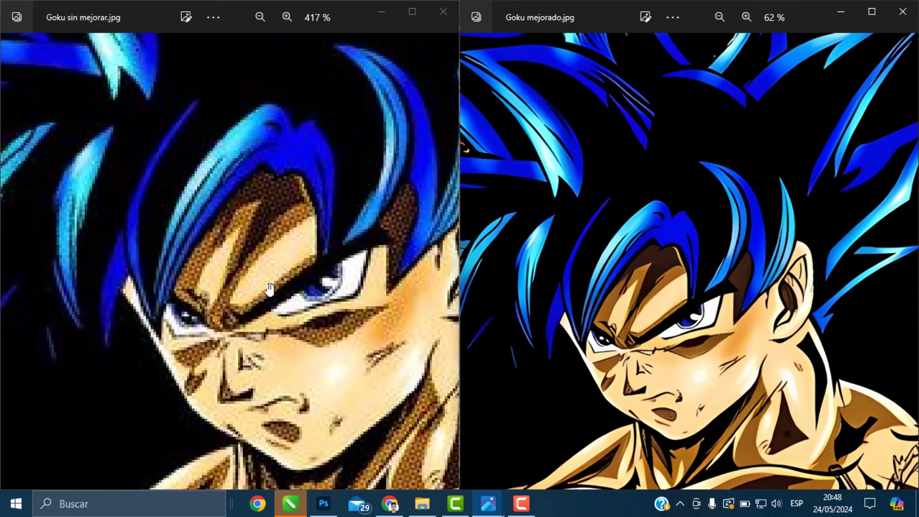
scroll(258, 252, up, 1)
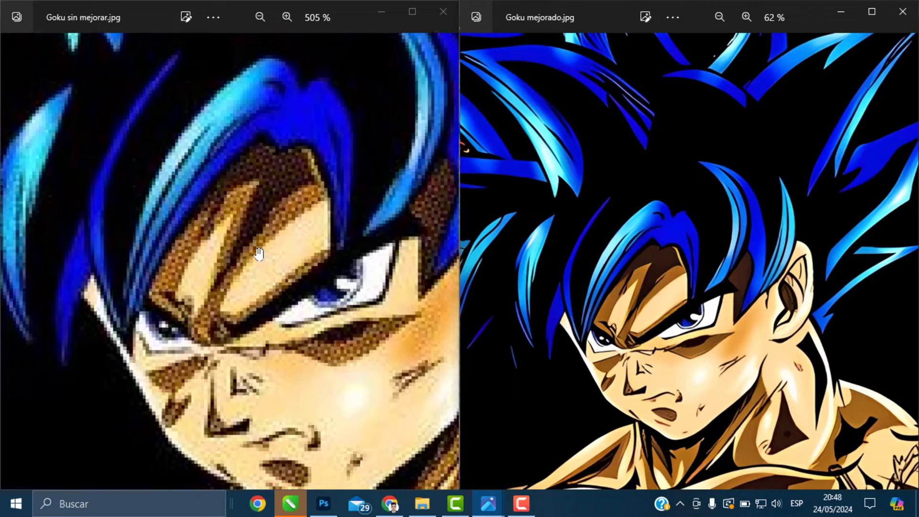
scroll(242, 215, down, 1)
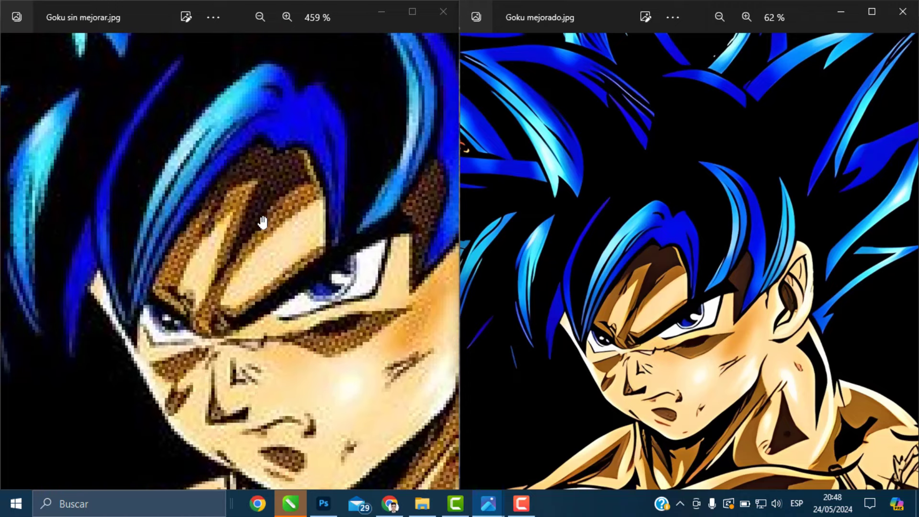
scroll(262, 223, up, 1)
scroll(263, 223, down, 1)
Step: Examine the same face area in Goku mejorado.jpg for comparison with the unimproved image
scroll(726, 378, up, 3)
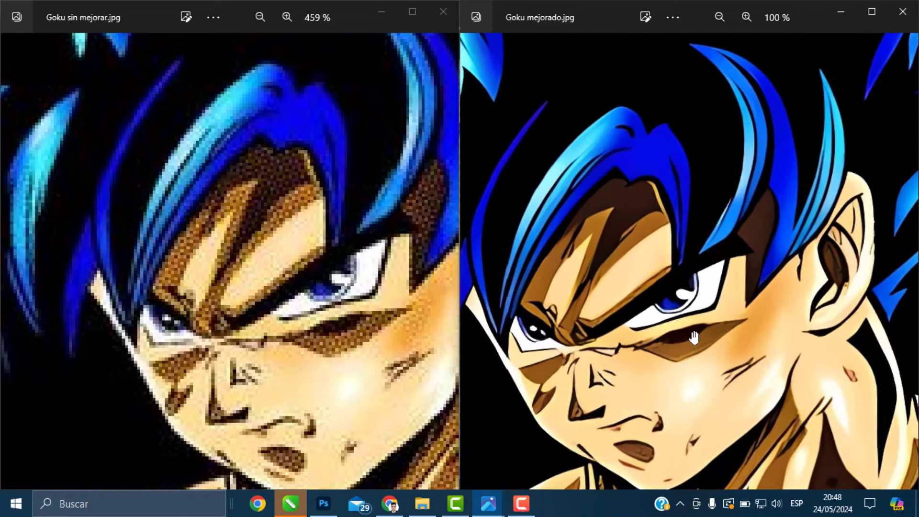
scroll(693, 337, up, 1)
scroll(684, 306, down, 1)
scroll(679, 295, up, 1)
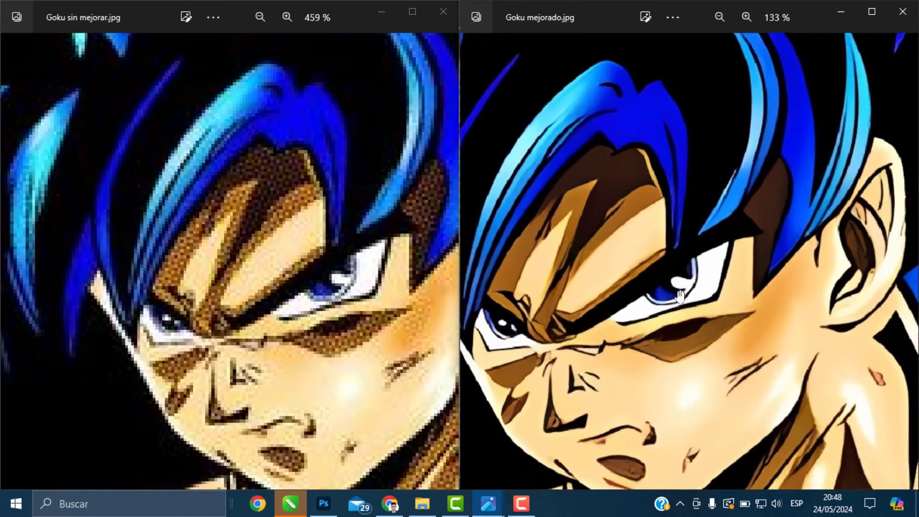
scroll(680, 296, down, 1)
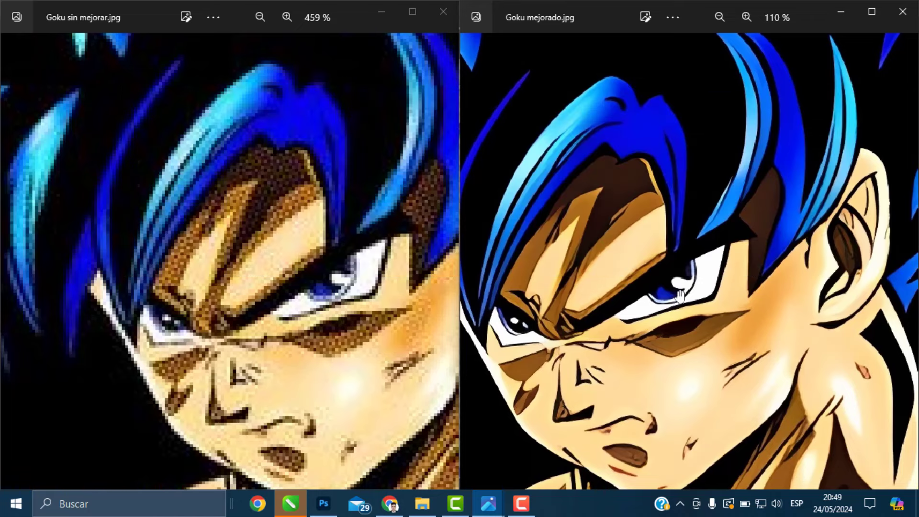
Step: Switch to Photoshop and close the GOKU RASTERIZADO.png document without saving its changes
click(332, 509)
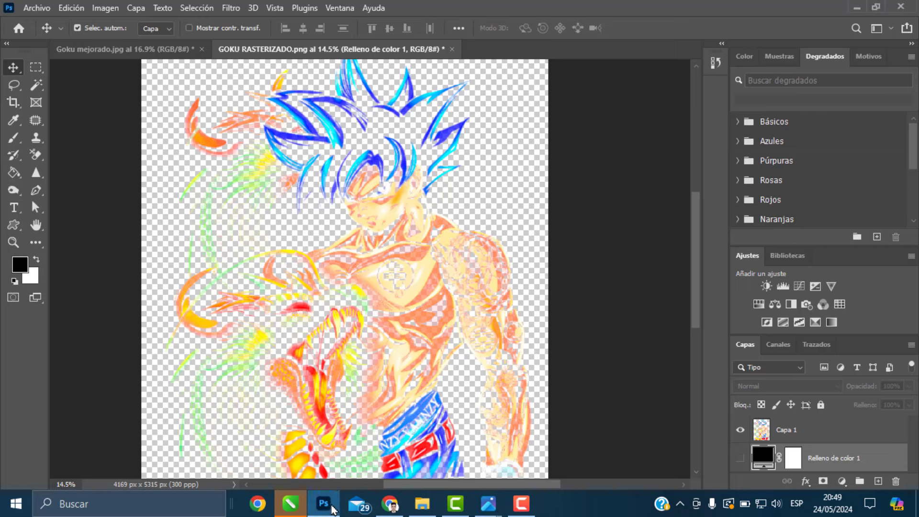
click(452, 50)
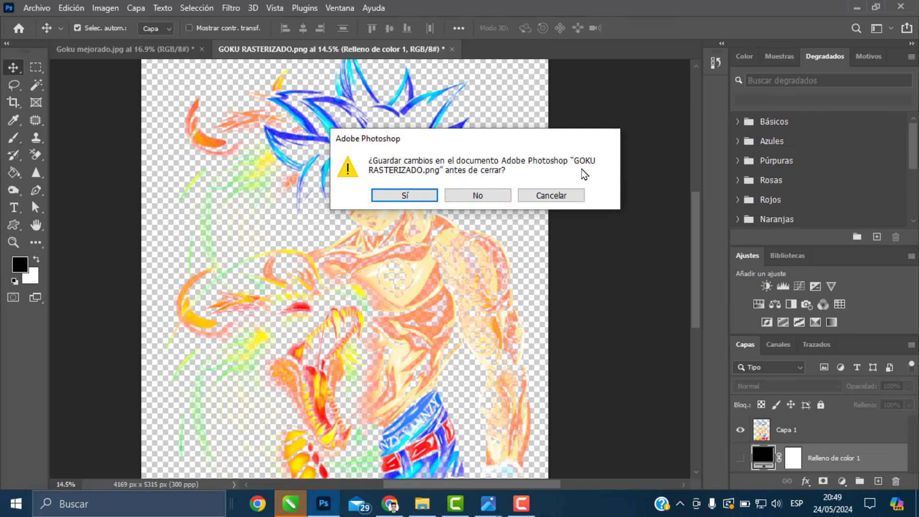
click(480, 196)
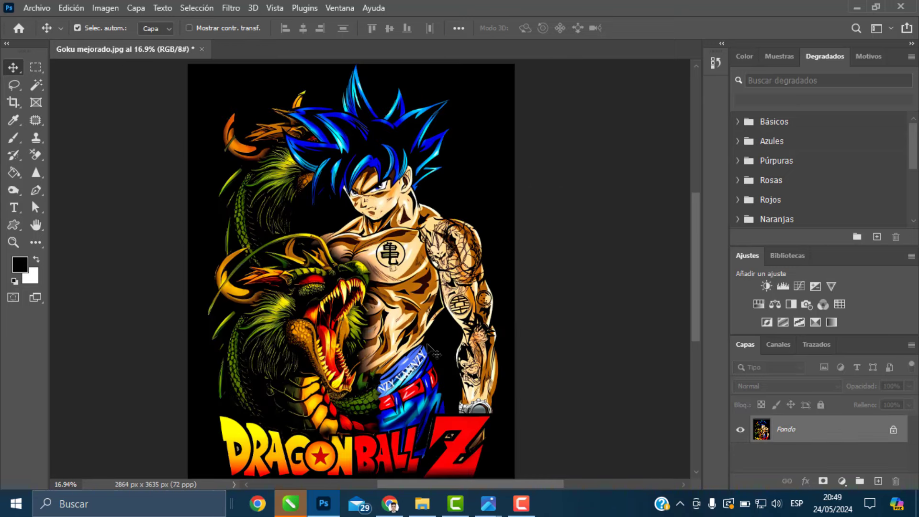
Step: Open the image size settings for Goku mejorado.jpg and set the height to 45 centimetres with linked proportions
scroll(383, 172, up, 3)
scroll(381, 143, up, 1)
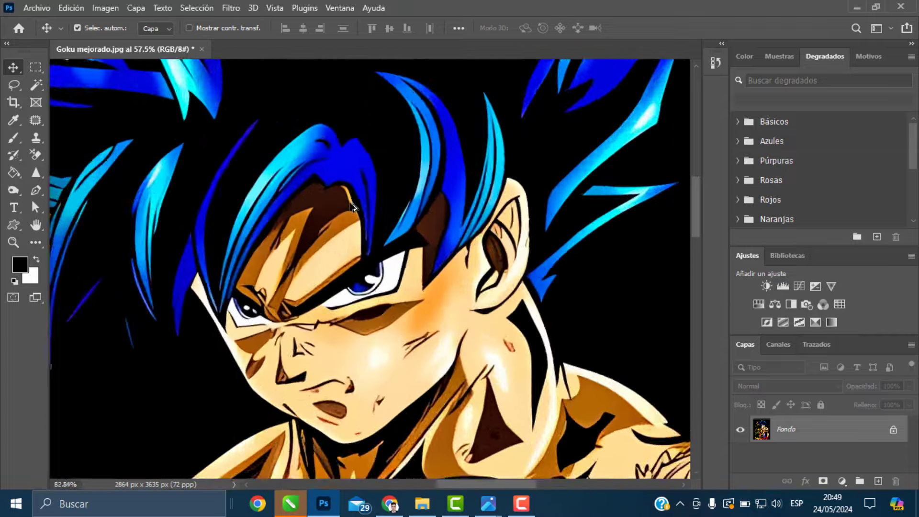
scroll(387, 210, down, 5)
scroll(397, 215, down, 1)
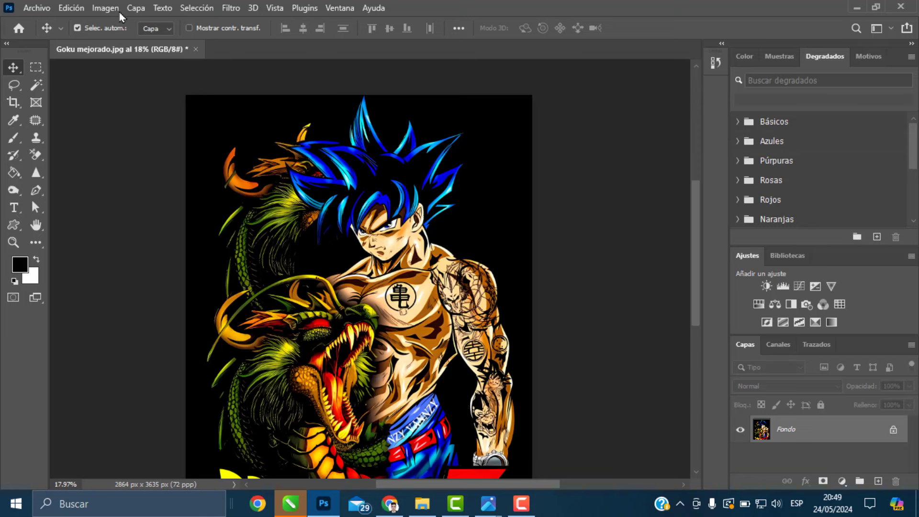
click(106, 9)
click(144, 108)
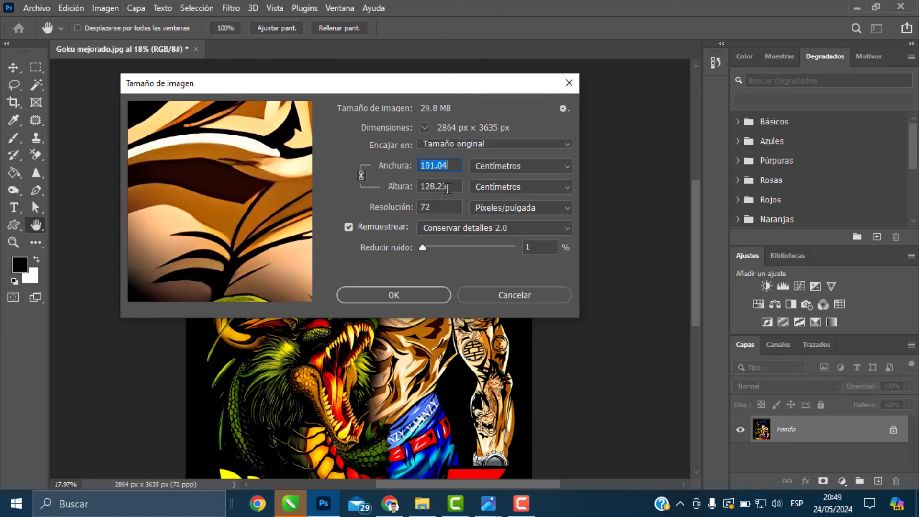
click(515, 166)
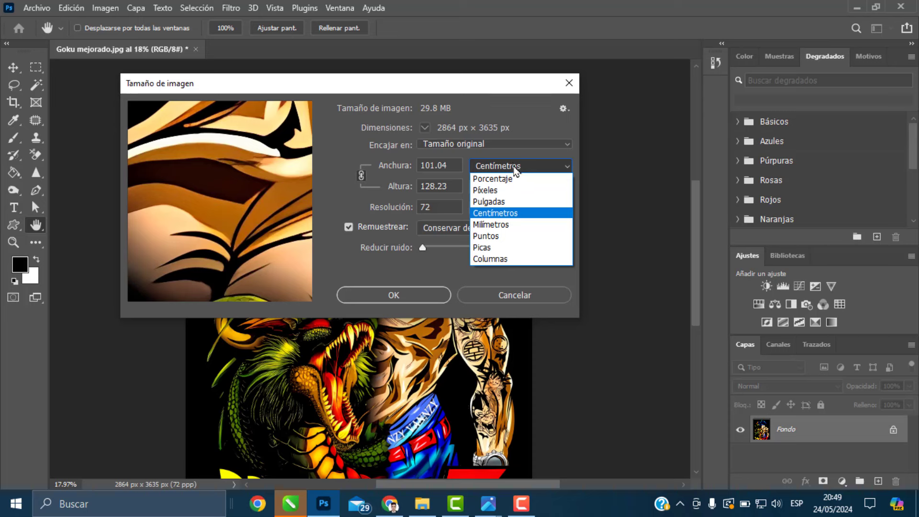
click(490, 216)
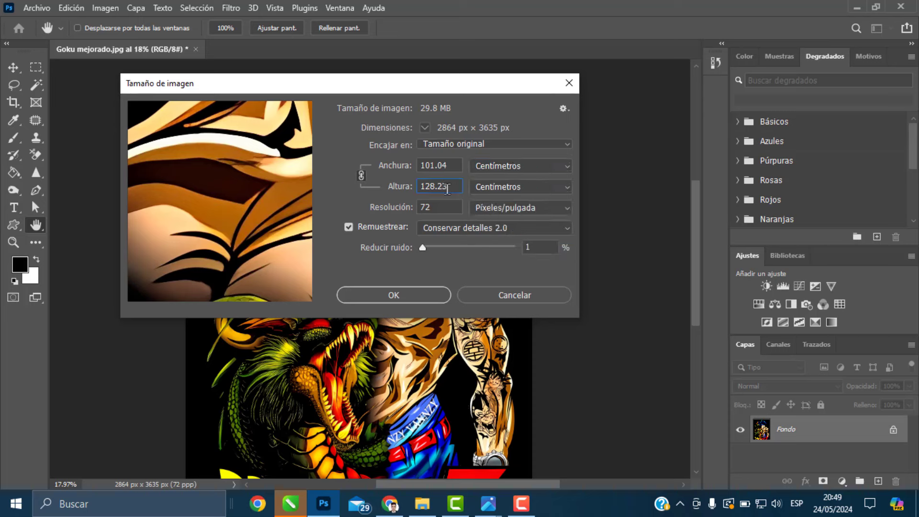
key(Tab)
text(45)
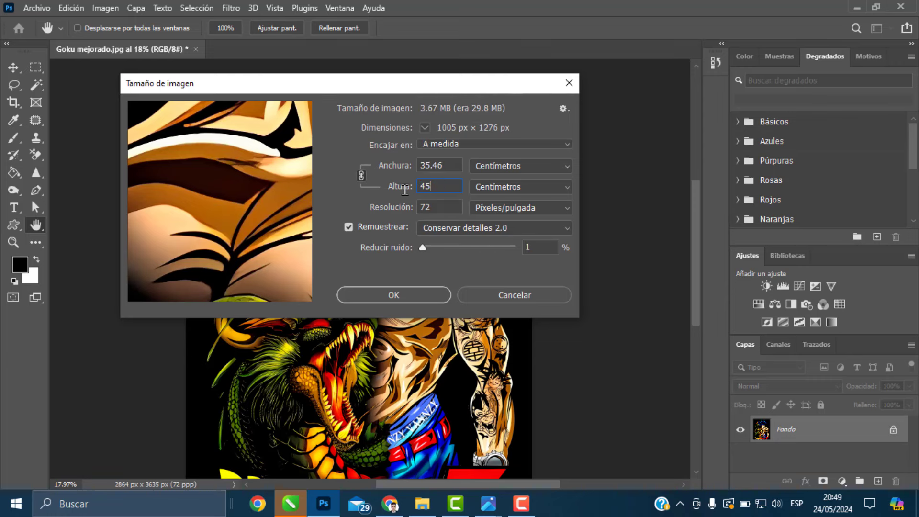
Step: Set the resolution to 300 pixels per inch, keep Conservar detalles 2.0 resampling, and apply the new image size
key(Tab)
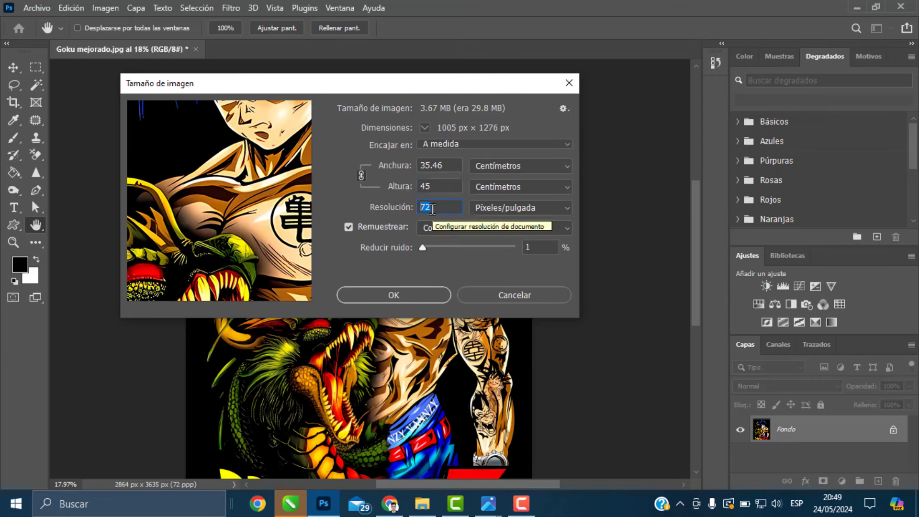
click(436, 209)
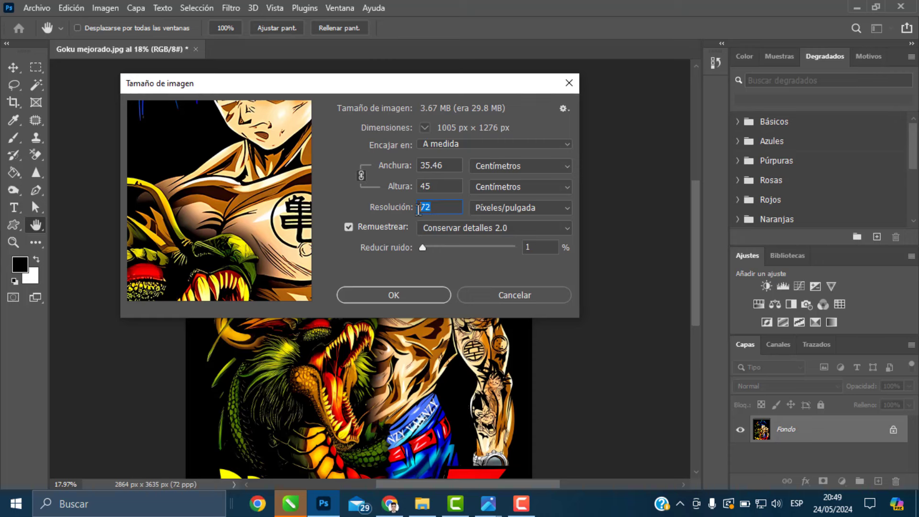
text(300)
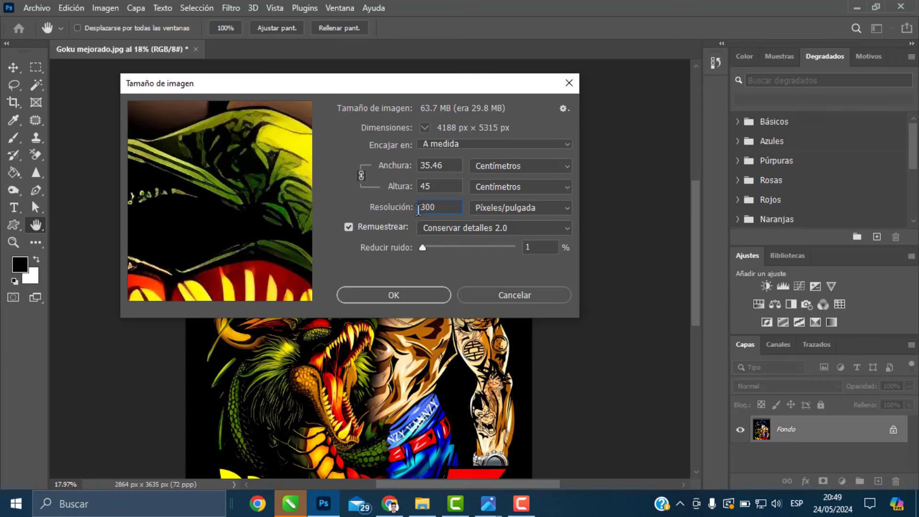
click(428, 231)
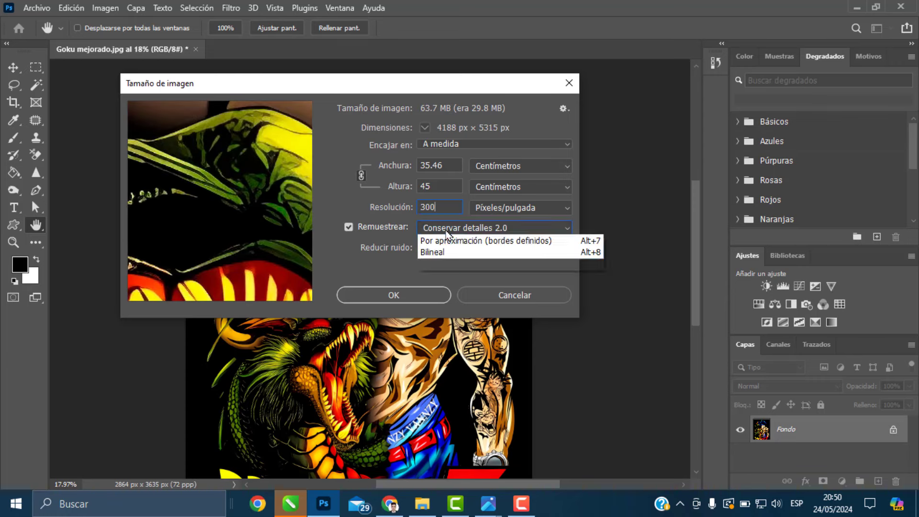
click(462, 279)
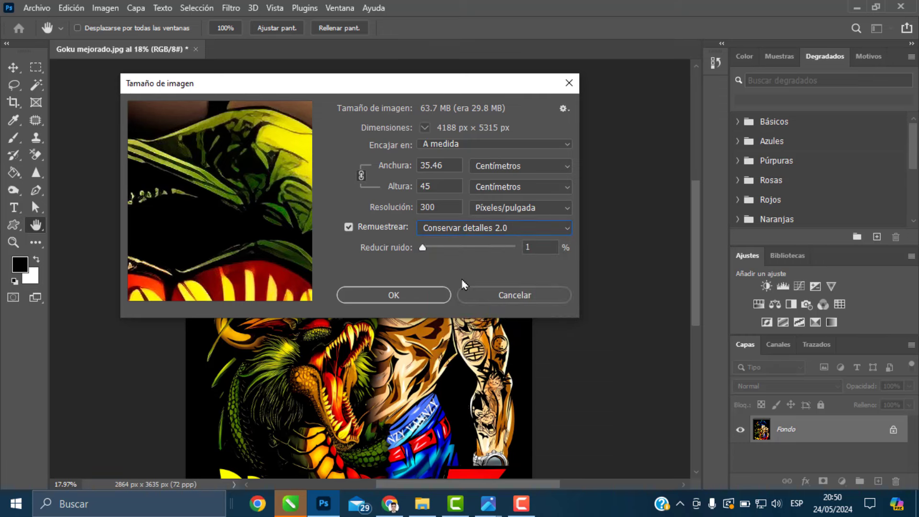
click(438, 295)
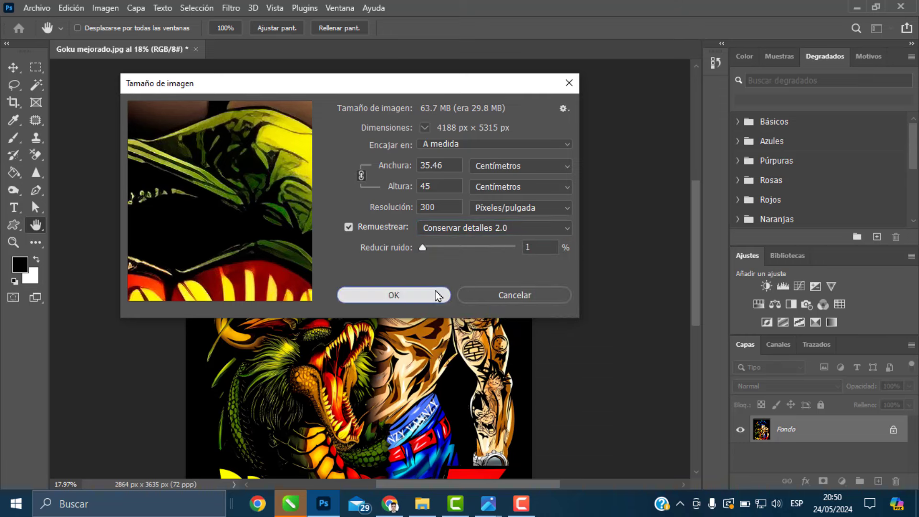
click(411, 298)
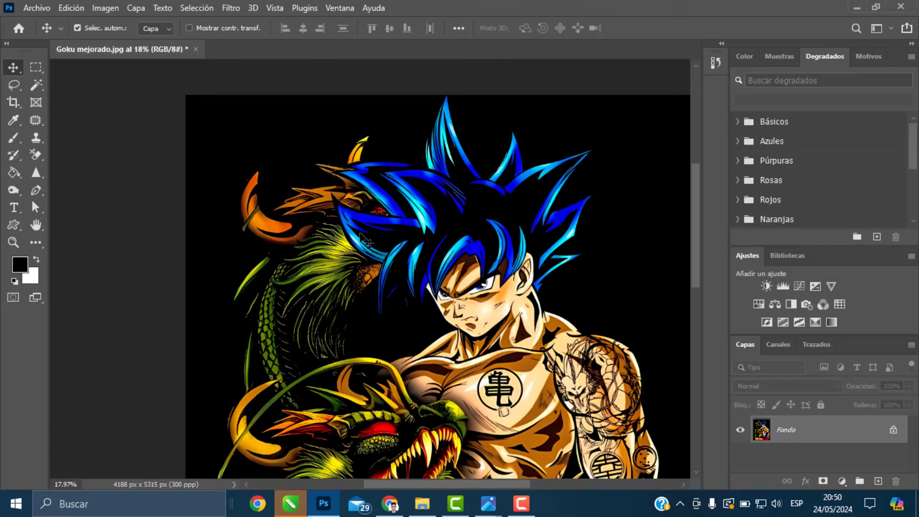
Step: Examine the sharpness of the hair and face edges in the resized Goku artwork at high magnification
key(ctrl+z)
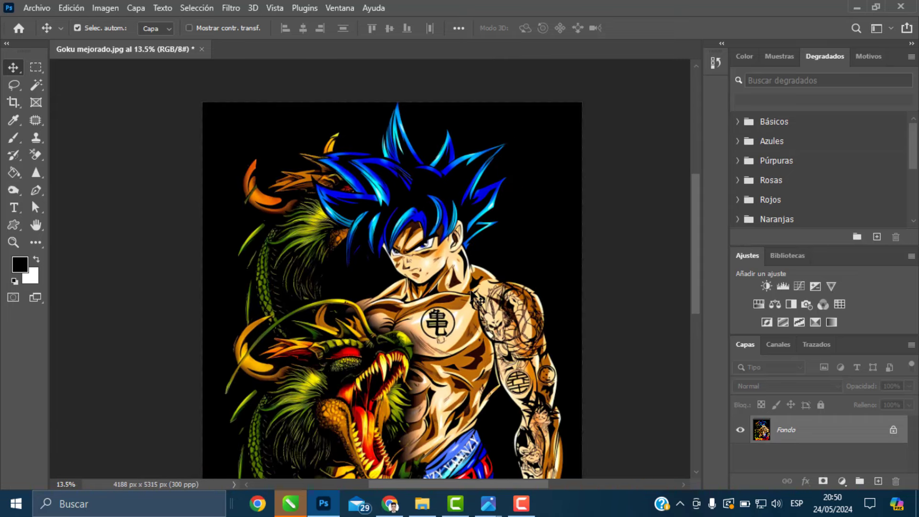
scroll(449, 190, up, 5)
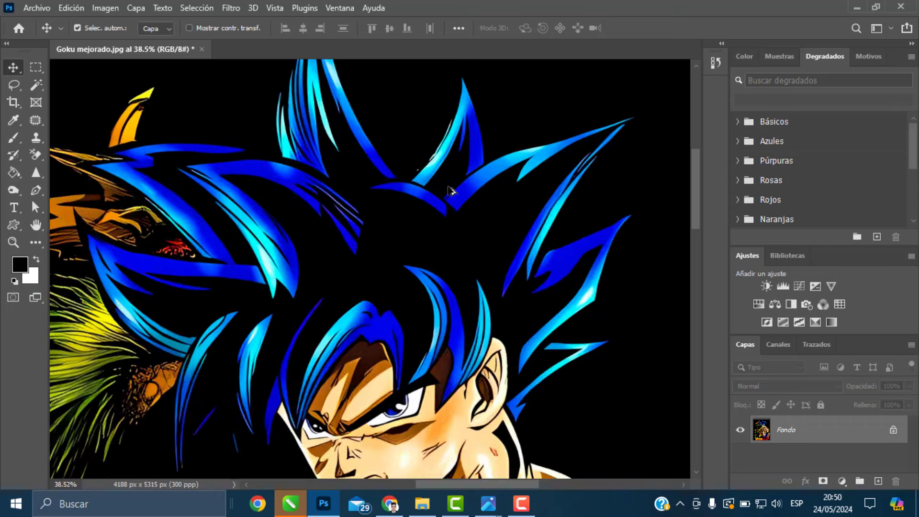
scroll(450, 191, up, 2)
scroll(450, 228, up, 3)
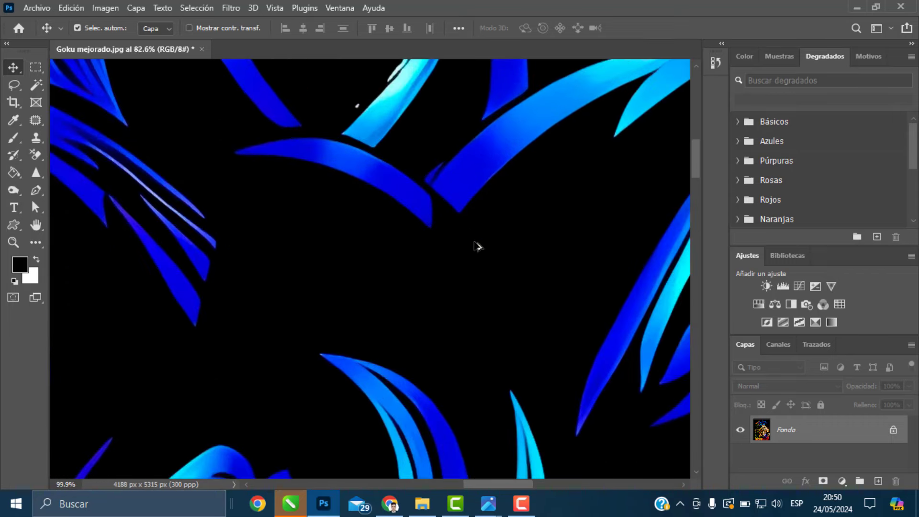
scroll(477, 246, down, 3)
scroll(257, 211, up, 3)
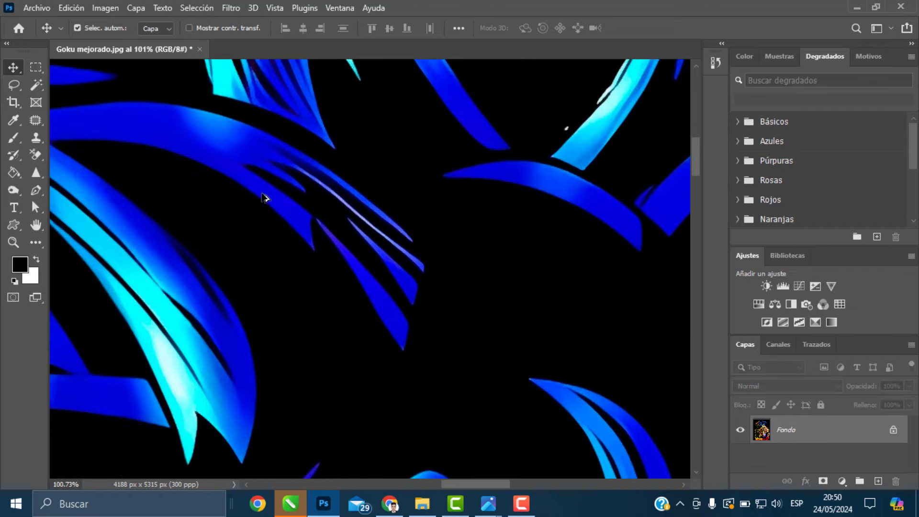
scroll(378, 261, down, 2)
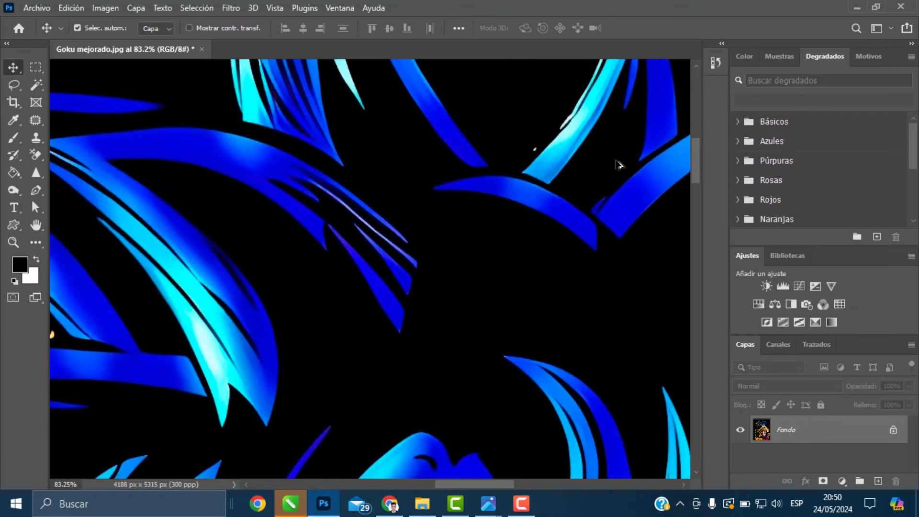
scroll(615, 143, up, 4)
scroll(463, 206, down, 10)
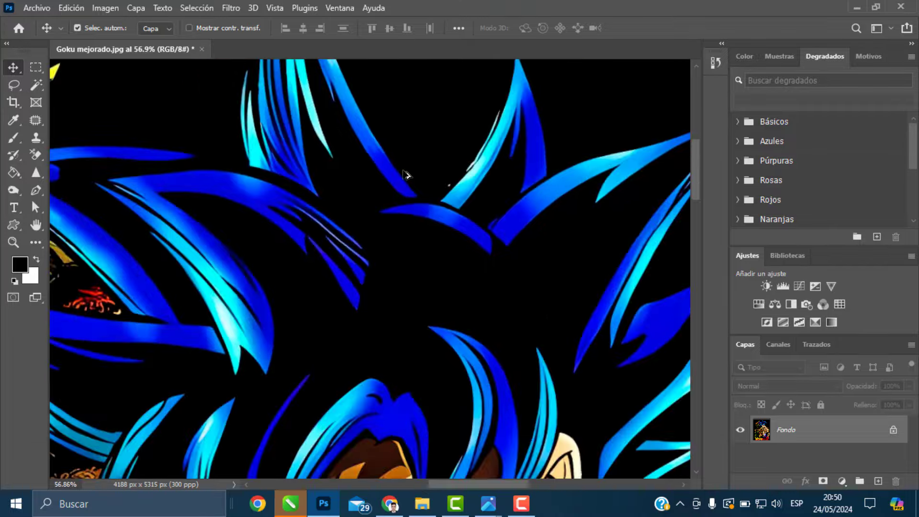
scroll(575, 395, up, 8)
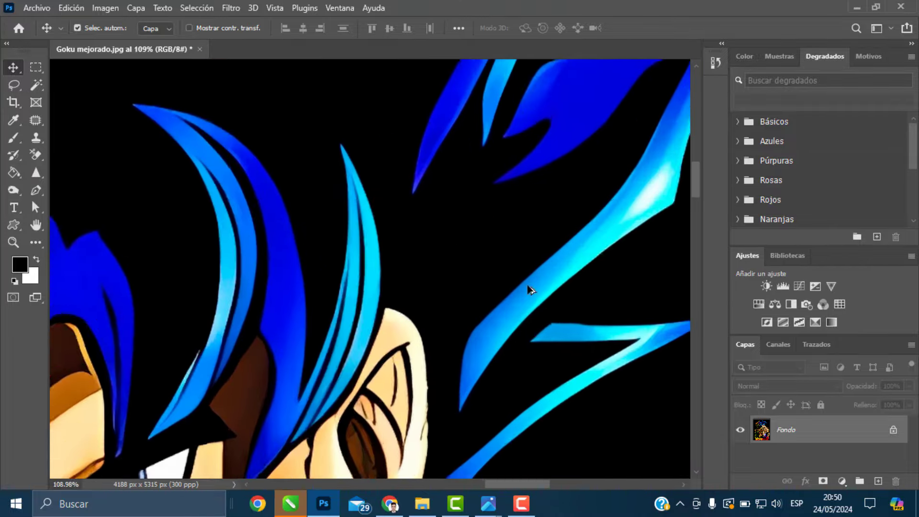
scroll(499, 260, down, 8)
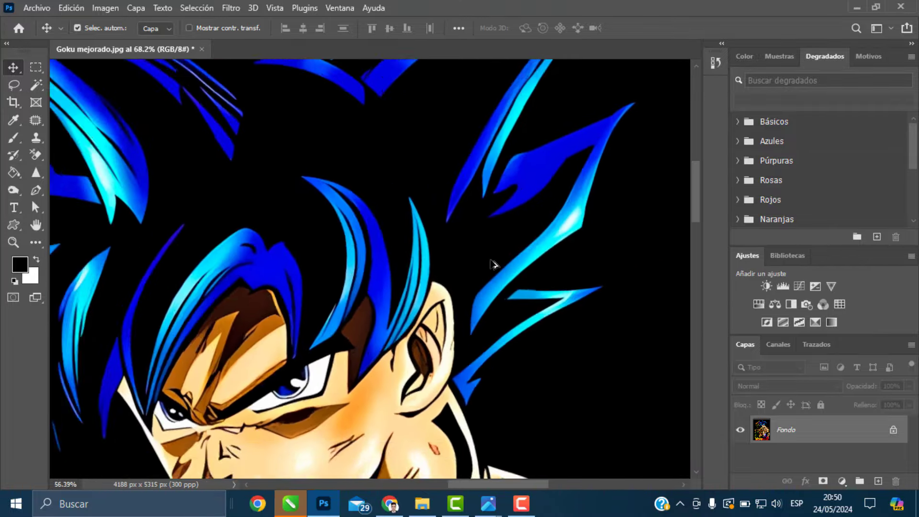
scroll(175, 266, up, 6)
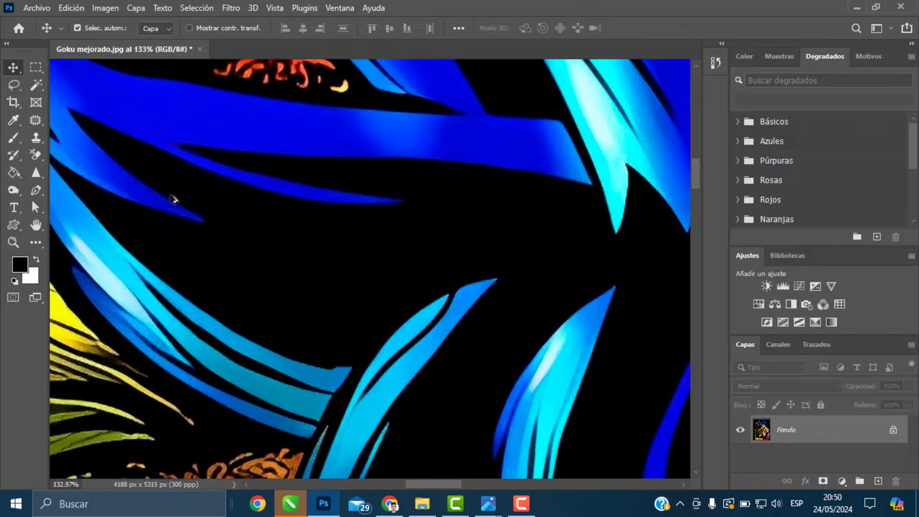
scroll(330, 224, down, 10)
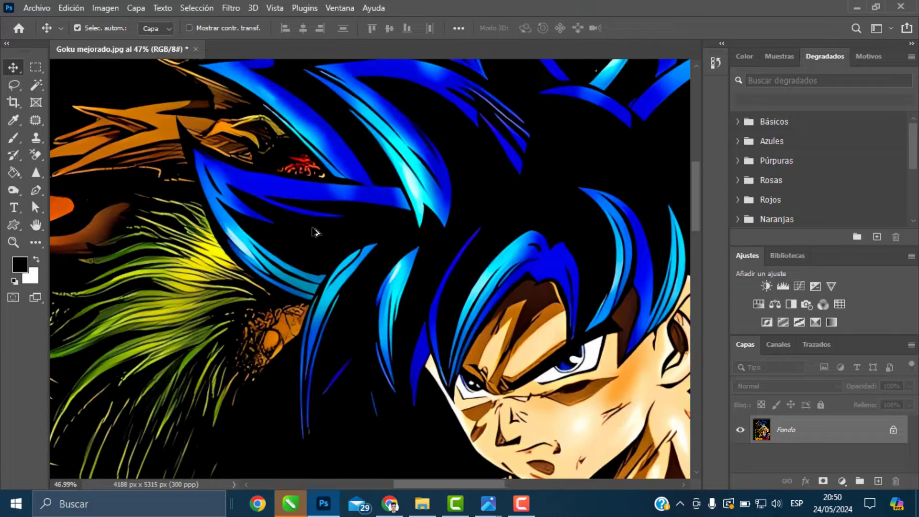
scroll(380, 217, down, 2)
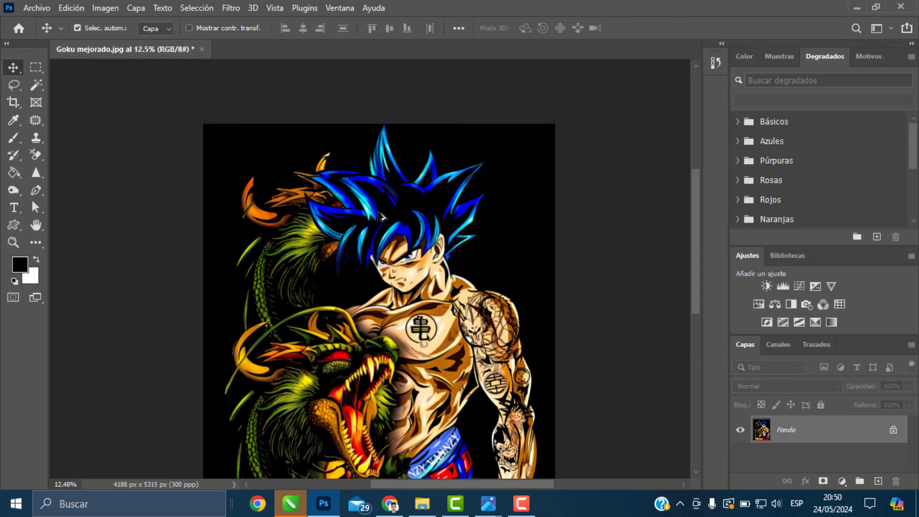
Step: Add a Brillo/contraste adjustment layer above Fondo with the brightness set to 21
click(841, 481)
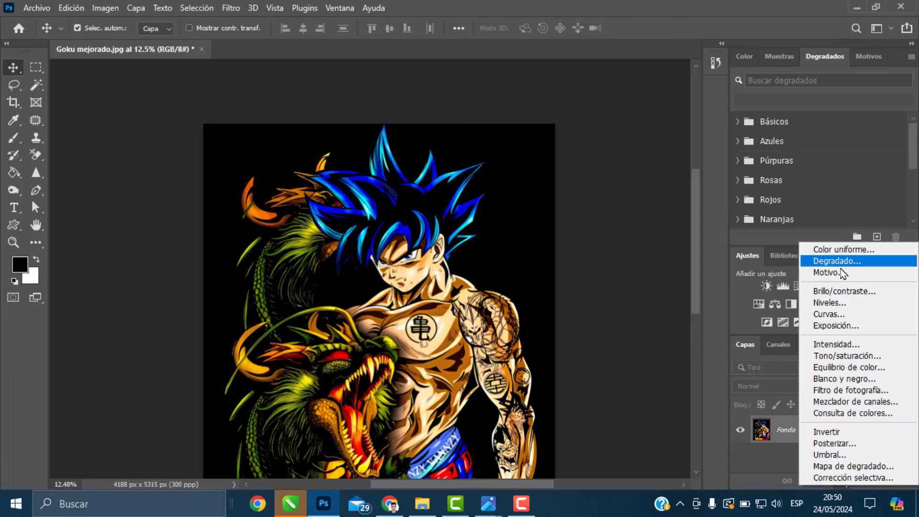
click(848, 292)
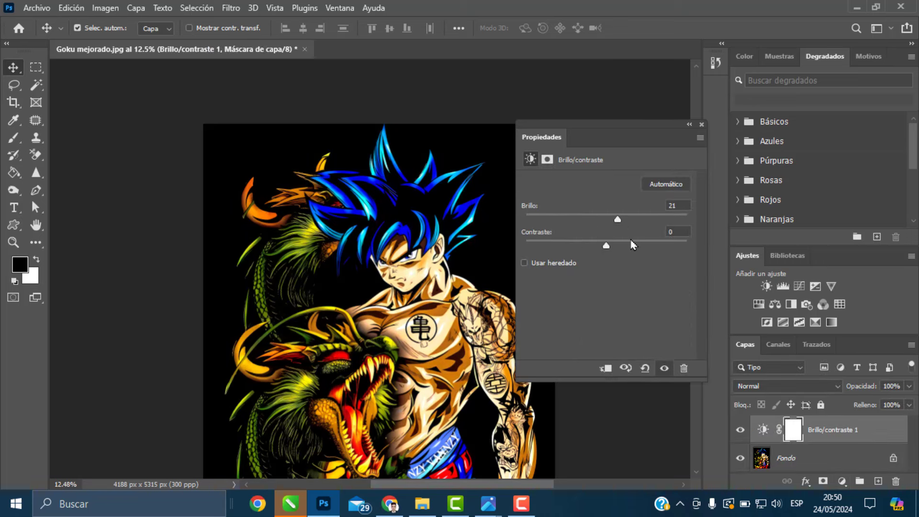
click(668, 376)
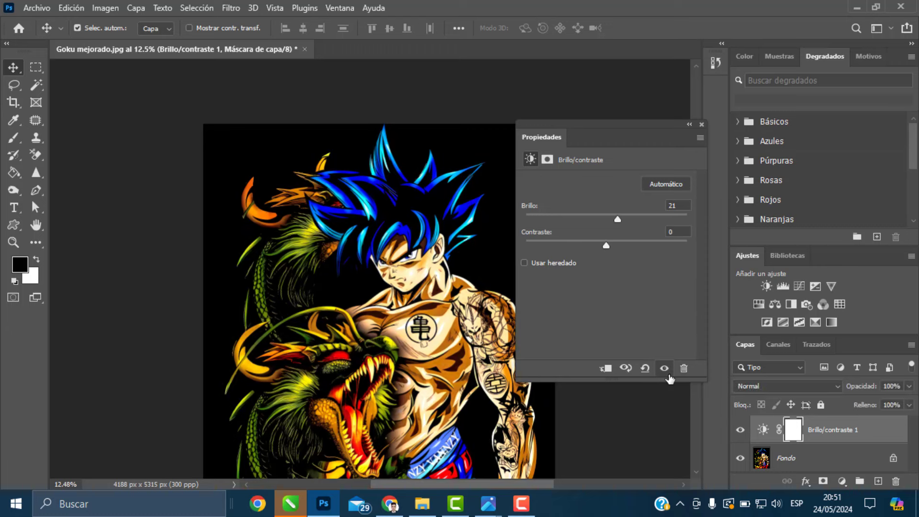
click(702, 125)
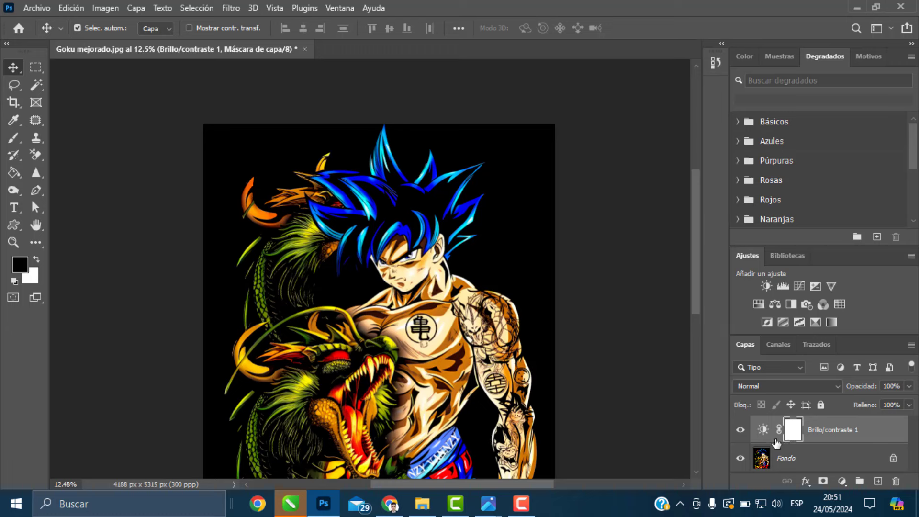
Step: Review the available adjustment layer types and the settings of the existing Brillo/contraste 1 layer
click(842, 482)
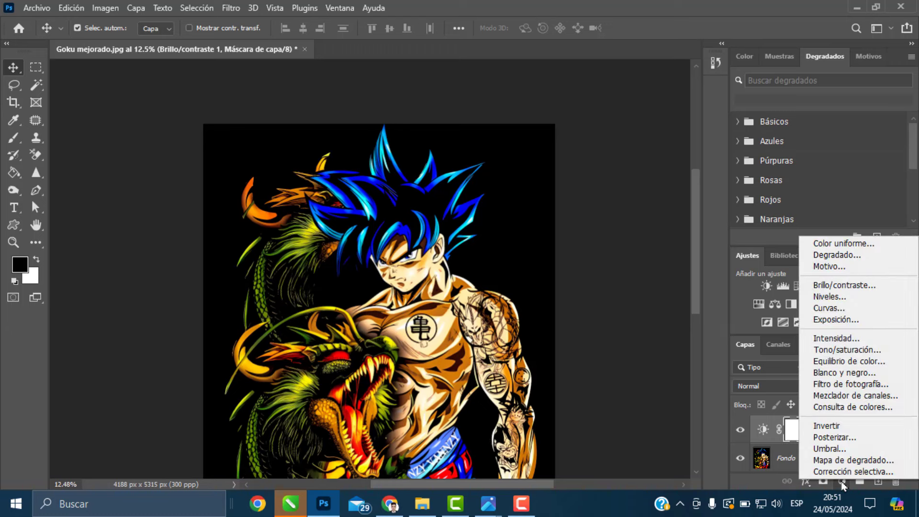
click(842, 482)
double_click(766, 433)
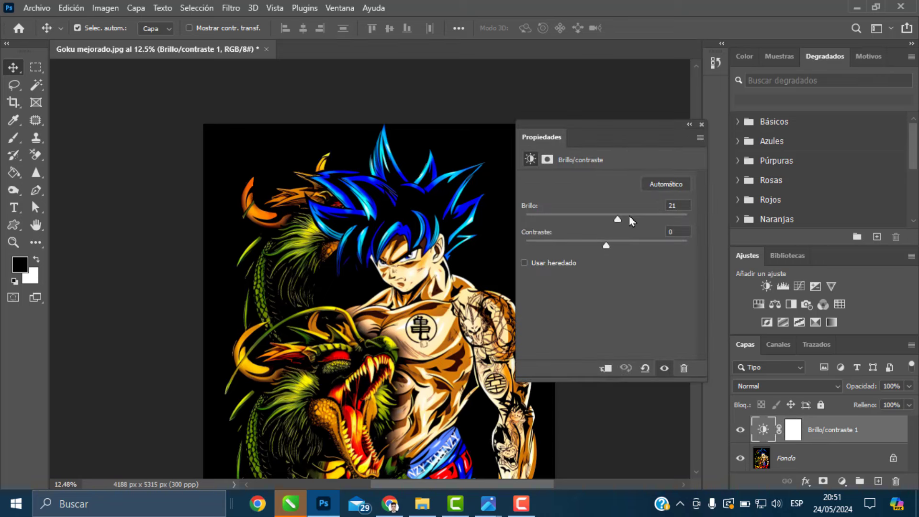
click(701, 126)
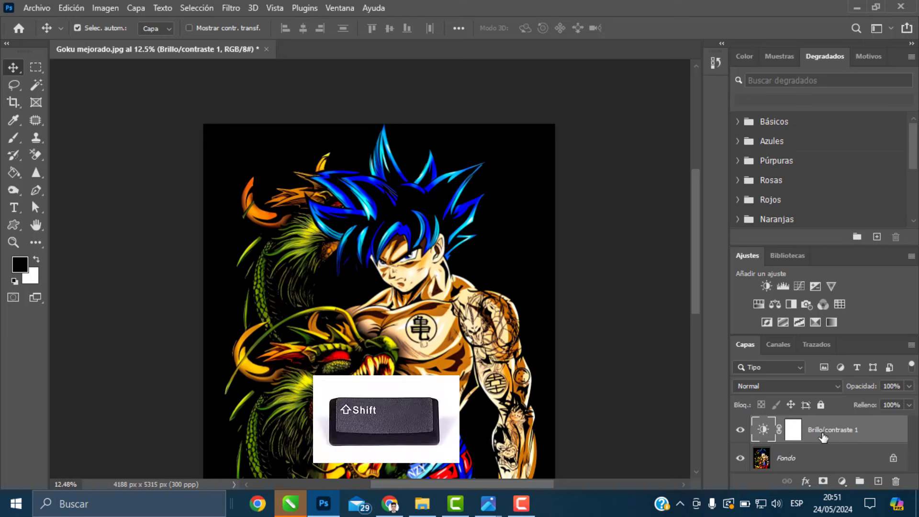
Step: Merge the Brillo/contraste 1 adjustment layer with the Fondo layer into a single layer
shift+click(792, 459)
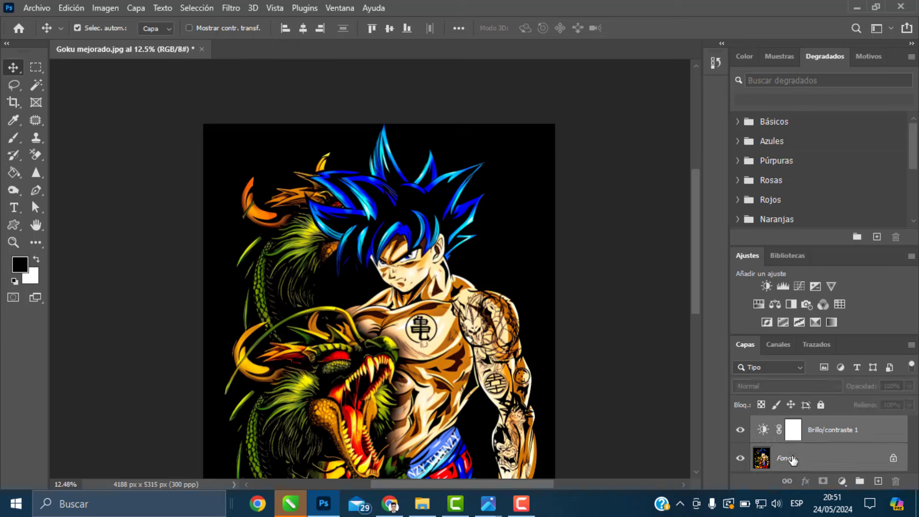
right_click(792, 459)
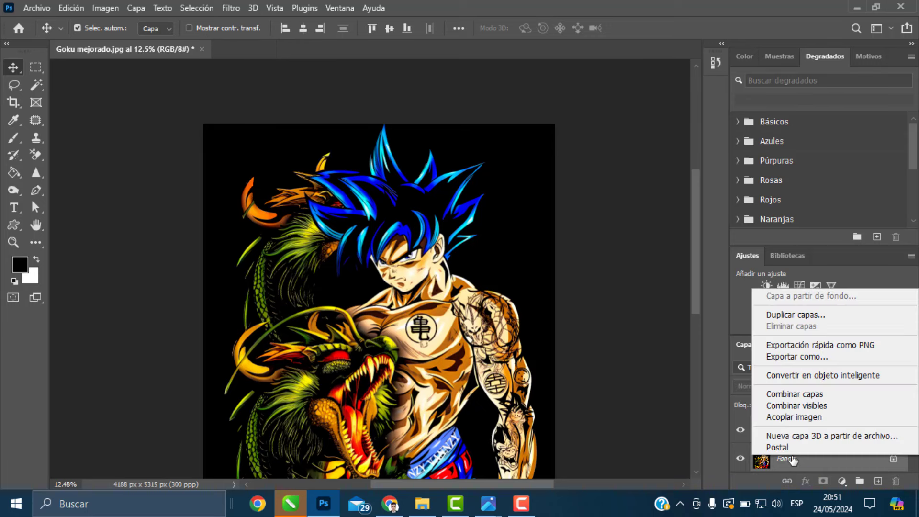
click(792, 395)
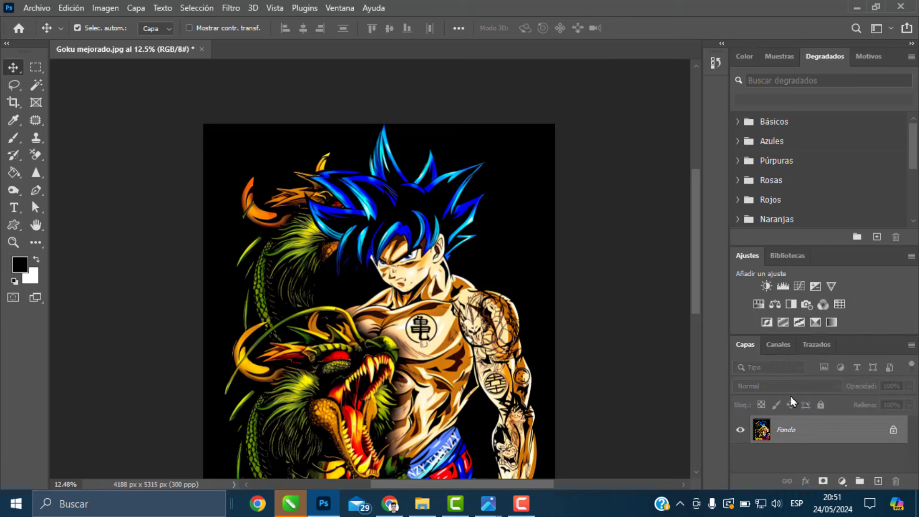
scroll(478, 330, down, 5)
scroll(461, 327, up, 2)
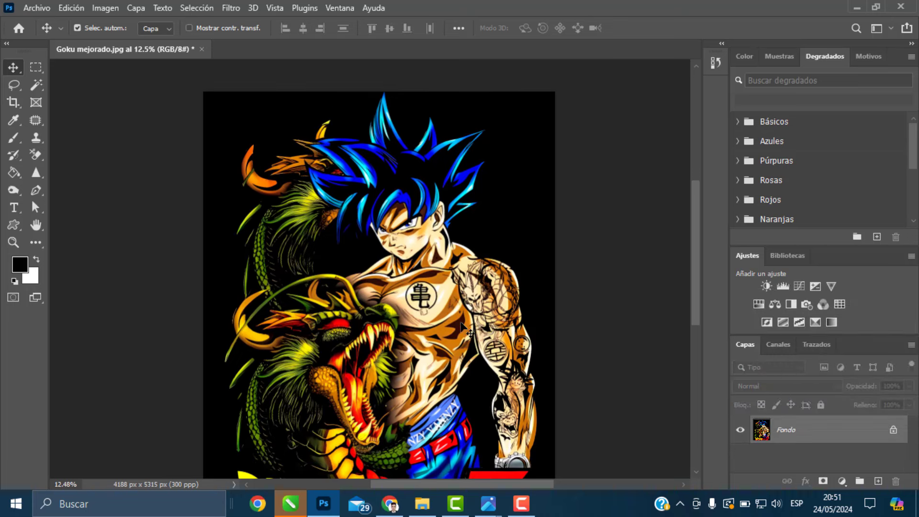
Step: Convert the merged Goku image from RGB to Multicanal color mode
click(107, 7)
mouse_move(115, 21)
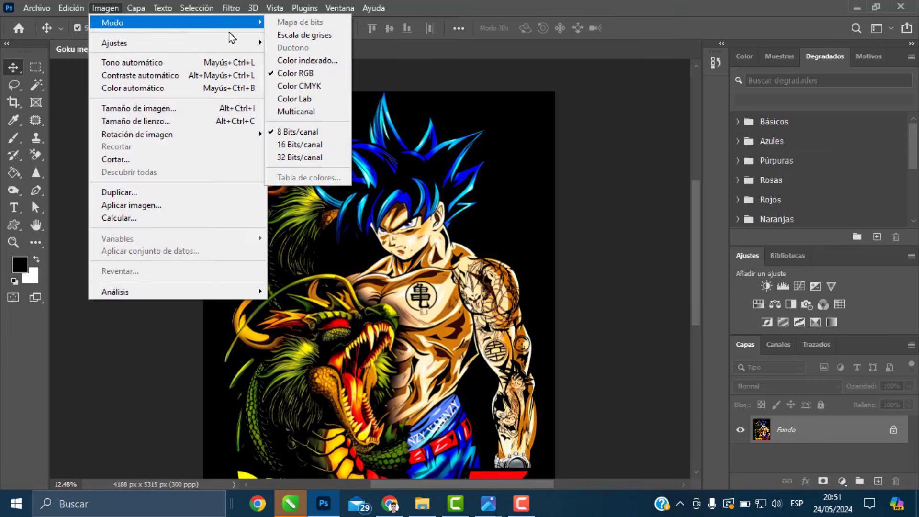
click(294, 114)
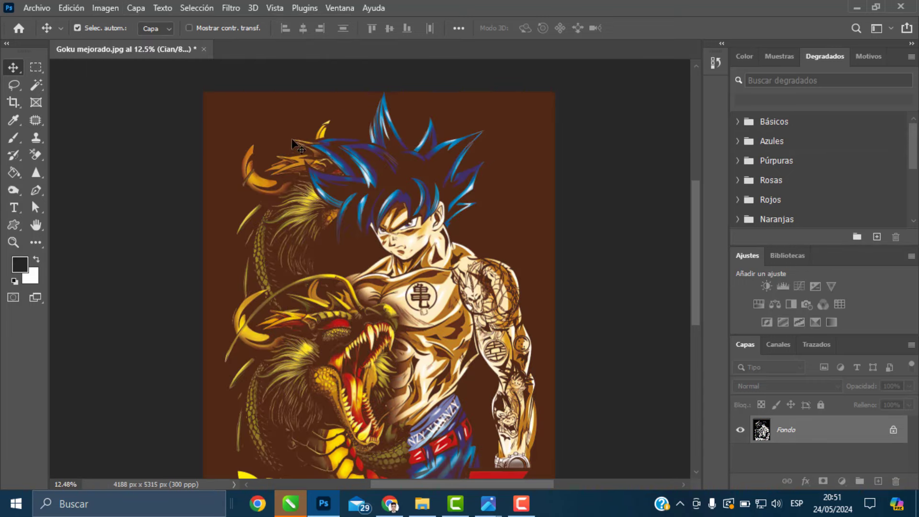
scroll(359, 247, down, 1)
scroll(359, 247, up, 1)
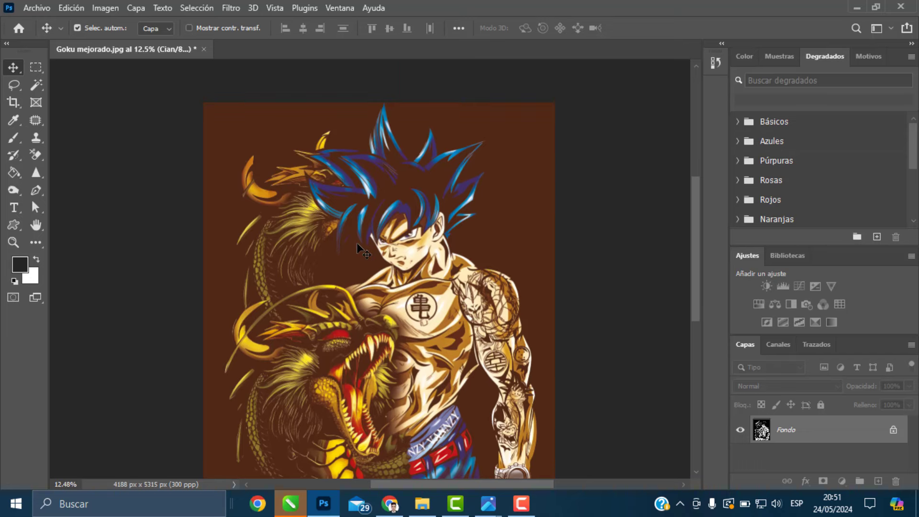
scroll(359, 247, down, 1)
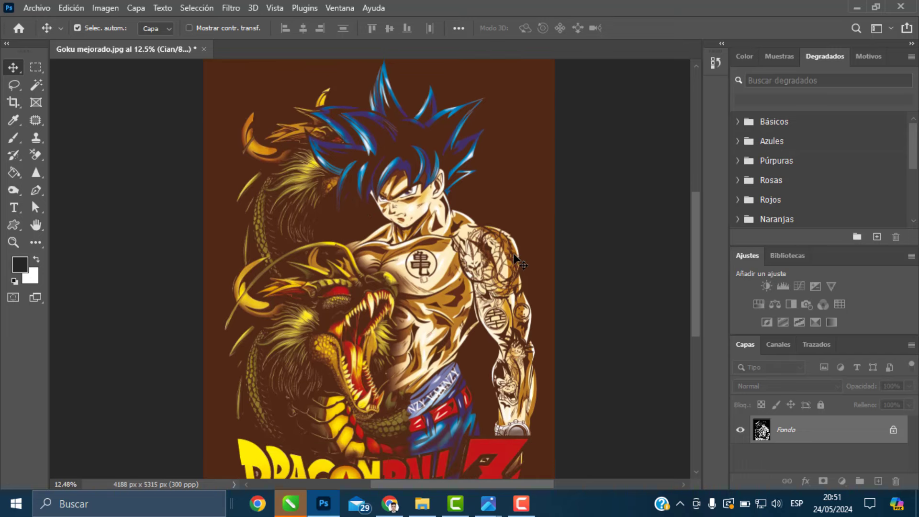
Step: Split the Cian, Magenta and Amarillo channels into separate grayscale documents and look through each one
click(779, 344)
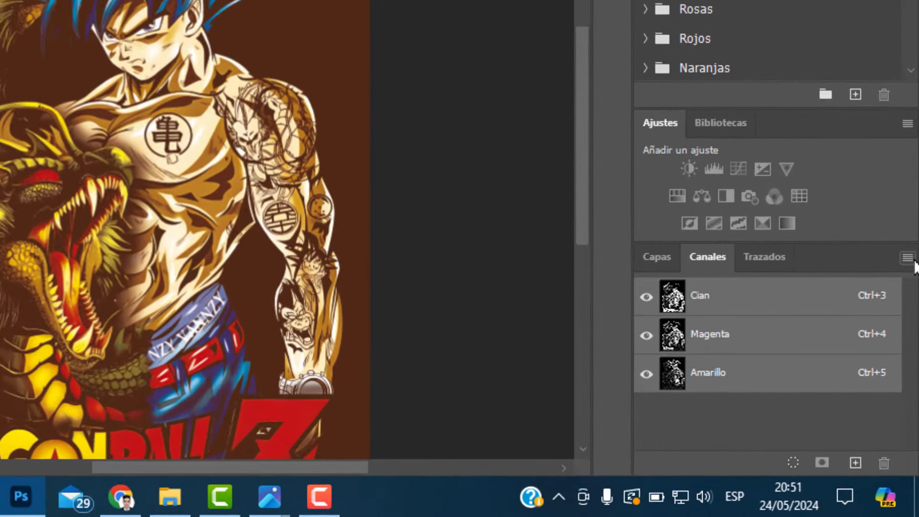
click(910, 260)
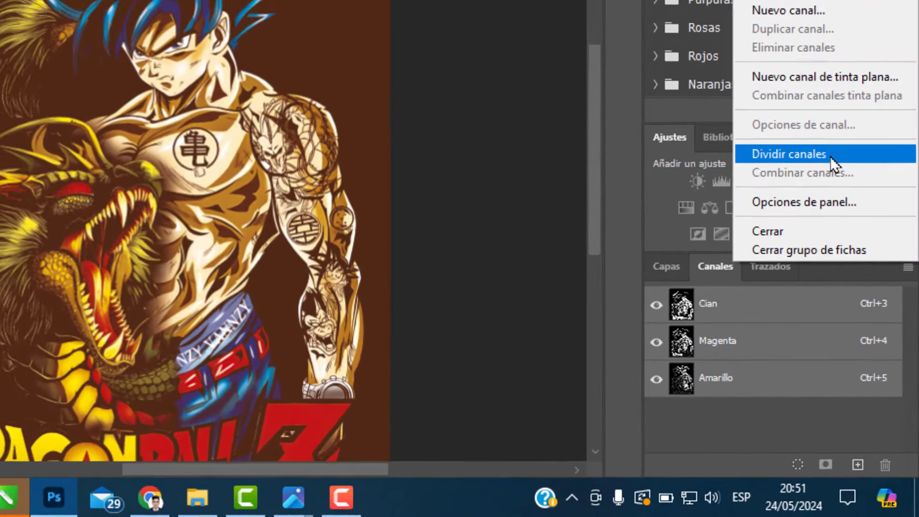
click(826, 142)
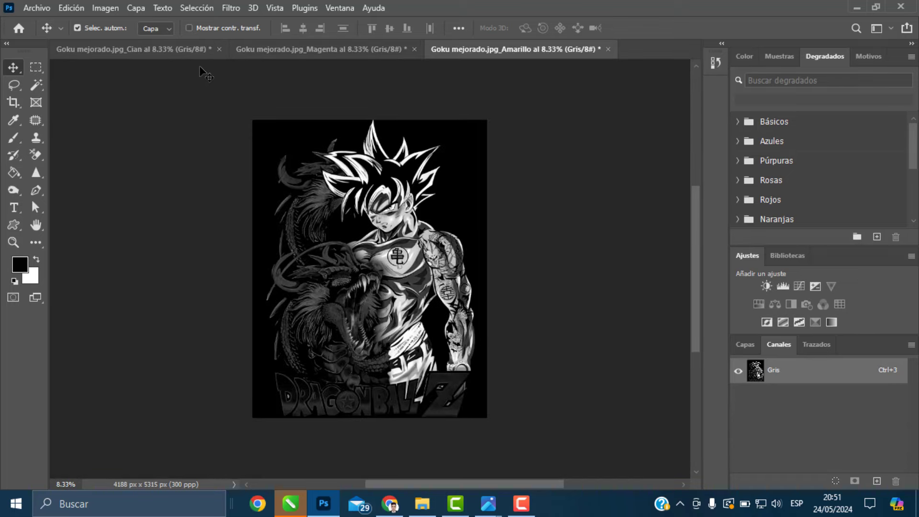
click(189, 52)
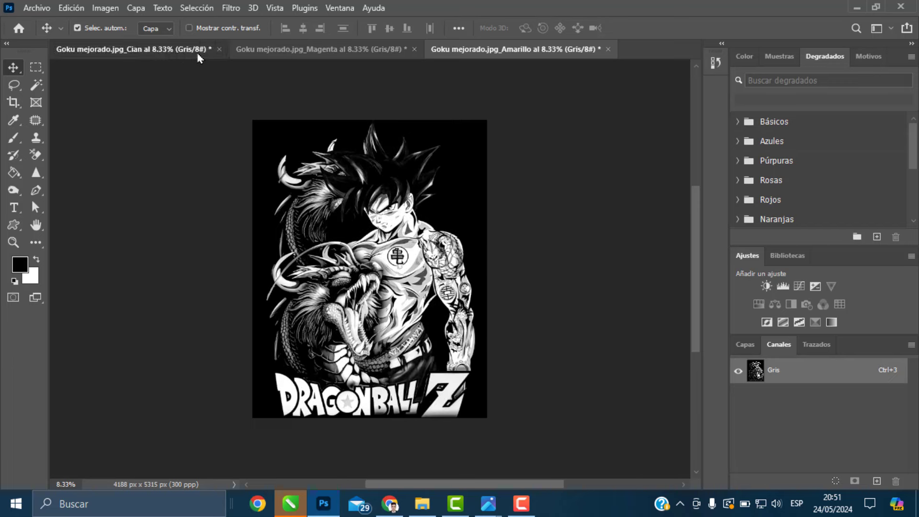
click(275, 51)
click(473, 50)
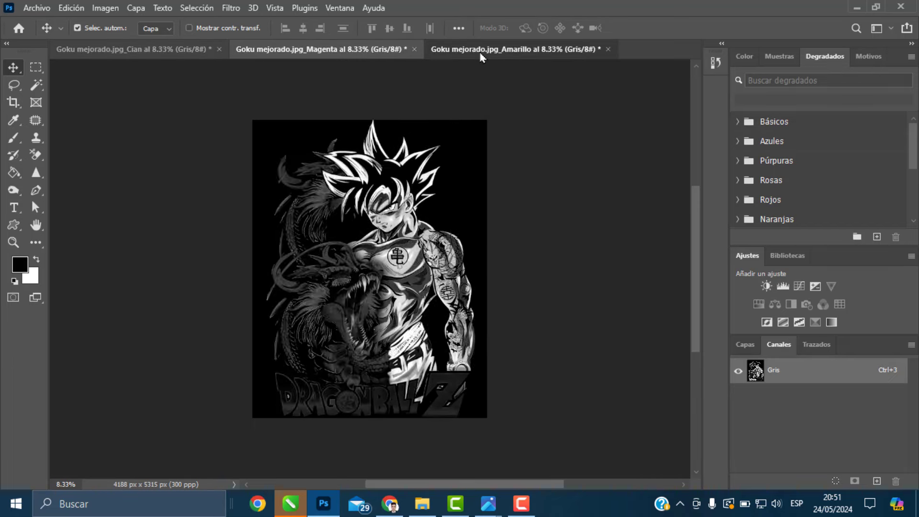
Step: Start converting the Cian document to Mapa de bits with 300 pixels per inch output and the Trama de semitonos method
key(ctrl+Tab)
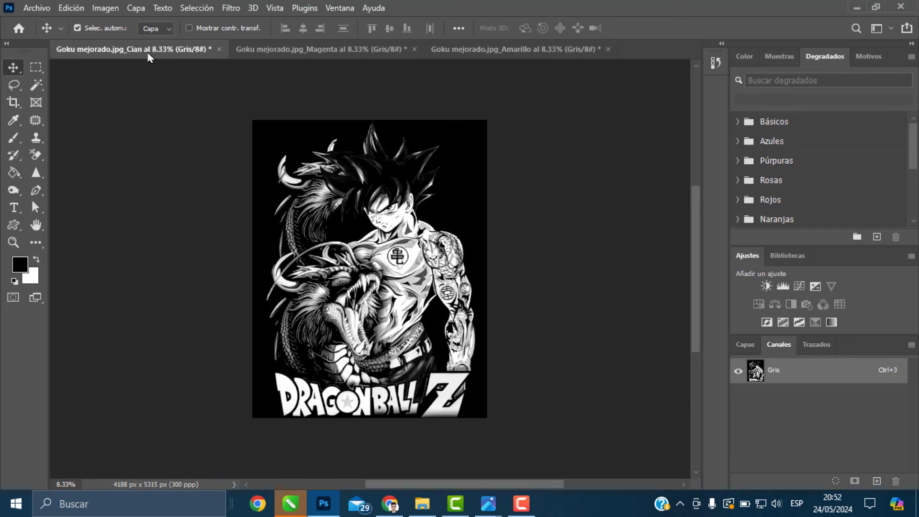
click(106, 7)
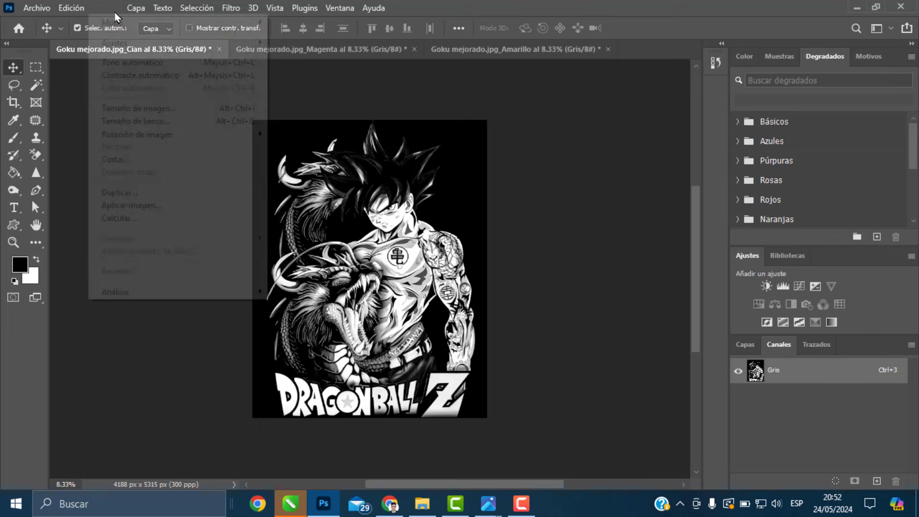
mouse_move(127, 22)
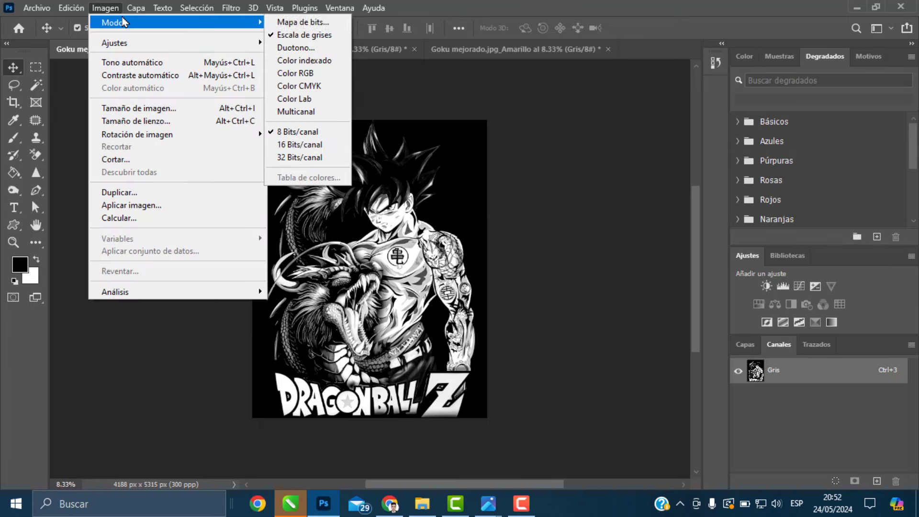
click(304, 22)
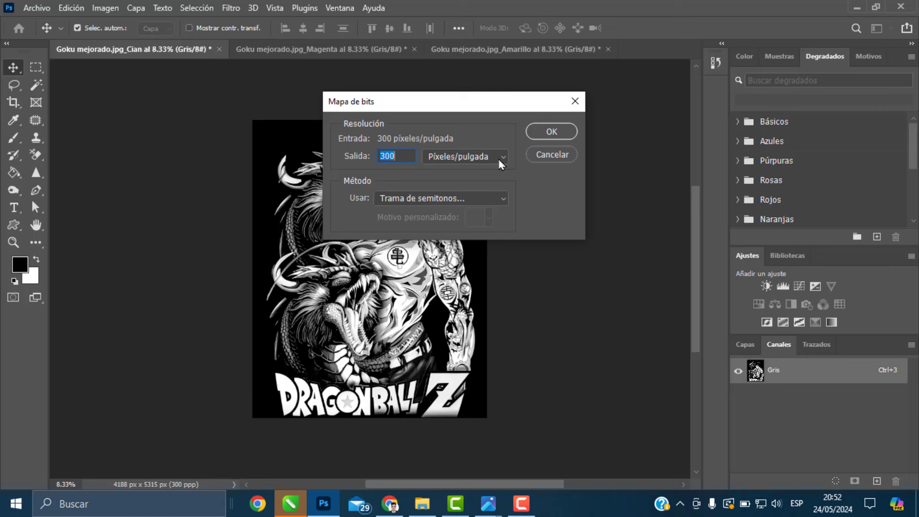
click(428, 206)
click(429, 245)
click(559, 131)
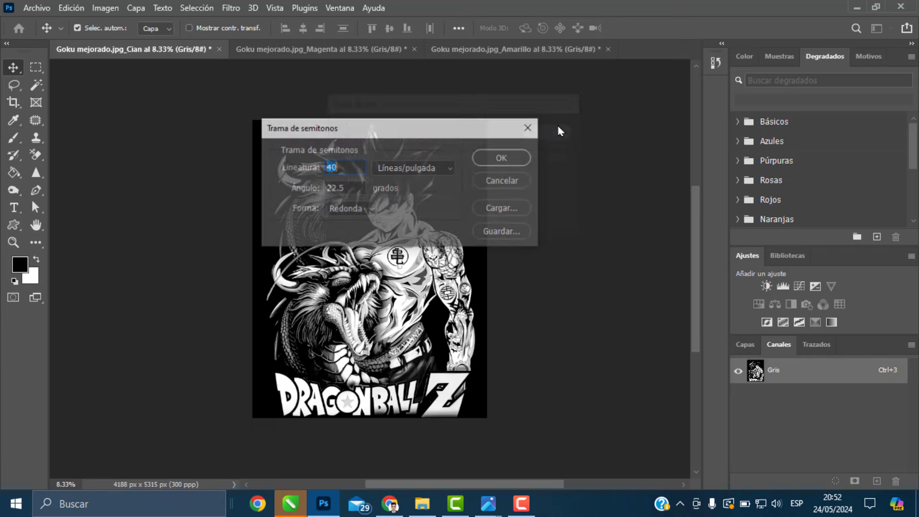
Step: Apply the halftone screen to the Cian document at 40 lines per inch, 22.5 degrees and Redonda shape, and inspect its dots
drag(473, 138, 450, 150)
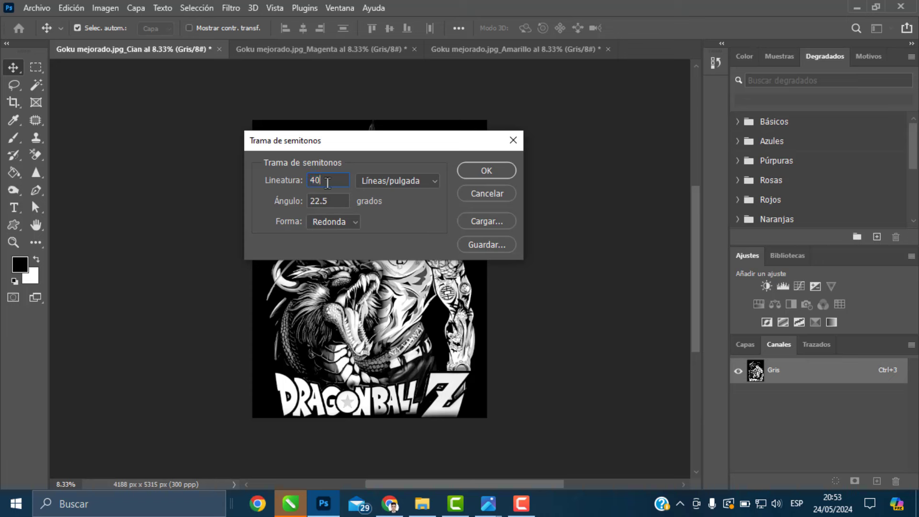
double_click(325, 183)
click(330, 201)
double_click(334, 204)
click(343, 228)
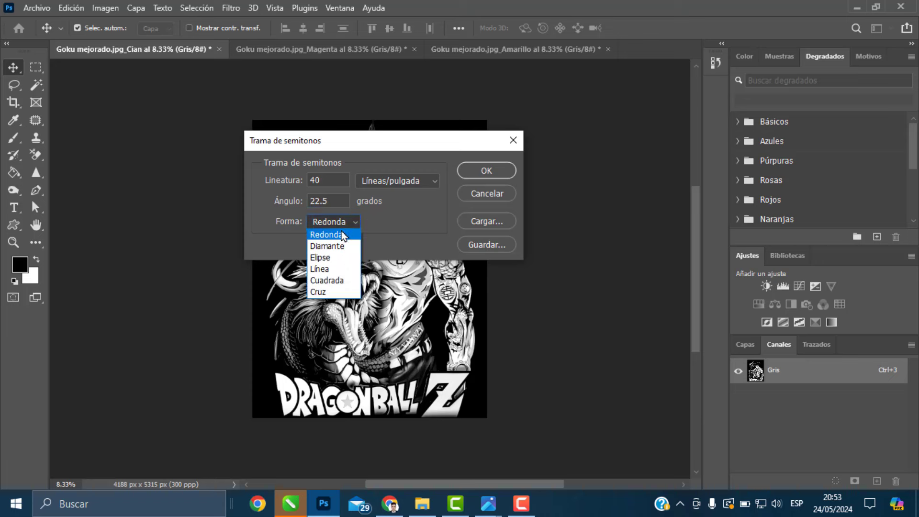
click(343, 237)
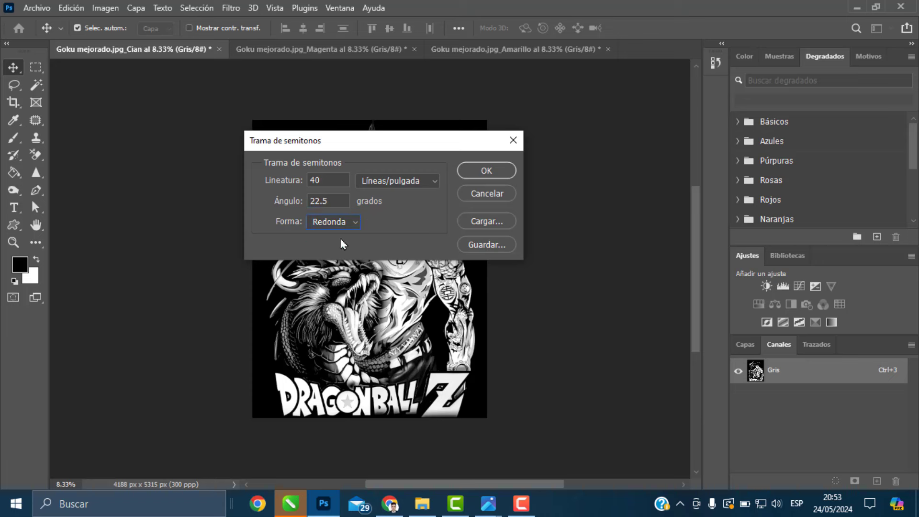
click(480, 172)
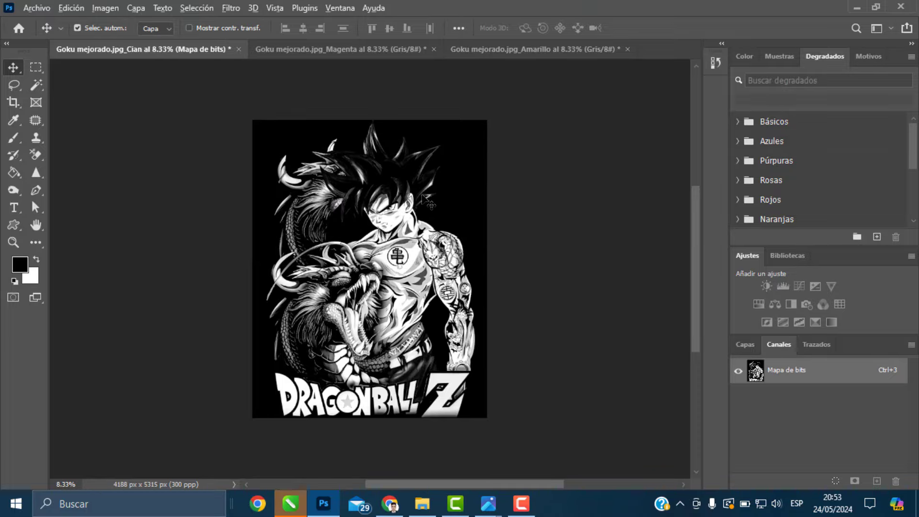
scroll(359, 210, up, 6)
scroll(356, 210, up, 8)
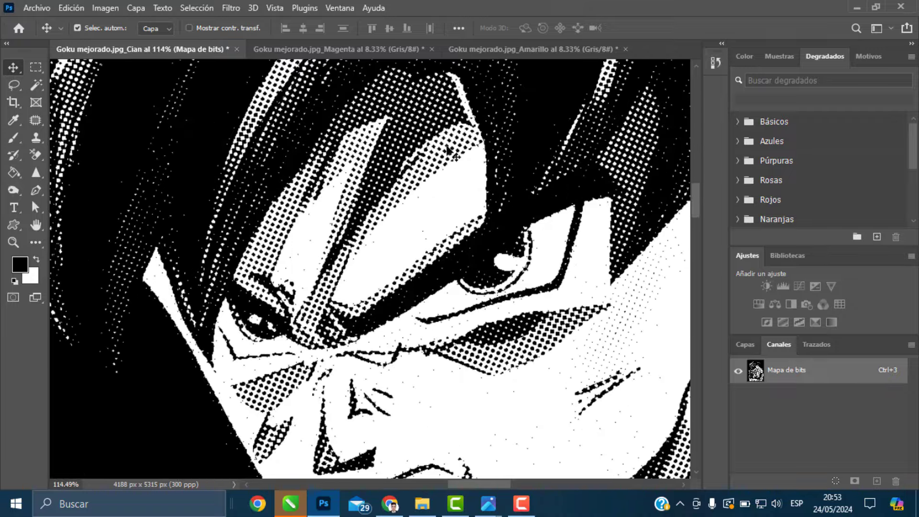
scroll(406, 187, up, 1)
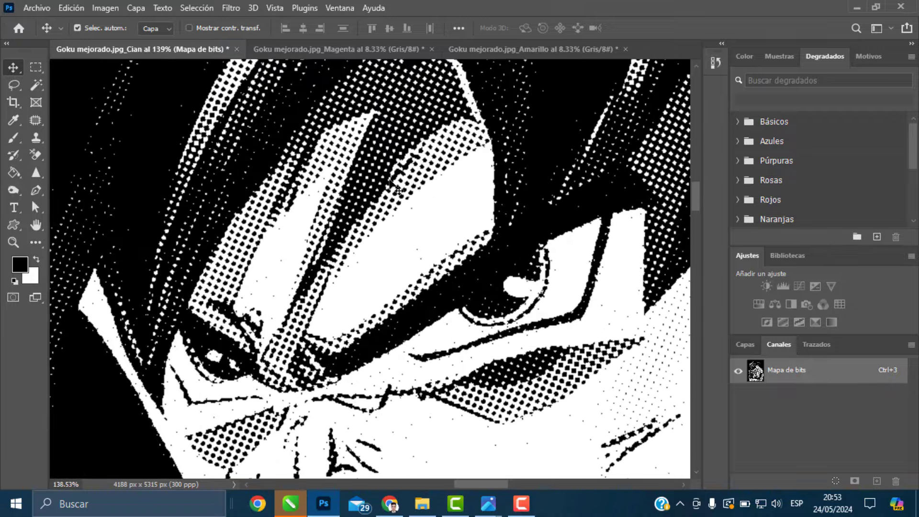
Step: Convert the halftoned Cian document back to Escala de grises with a size factor of 1
scroll(400, 191, down, 7)
scroll(399, 191, down, 7)
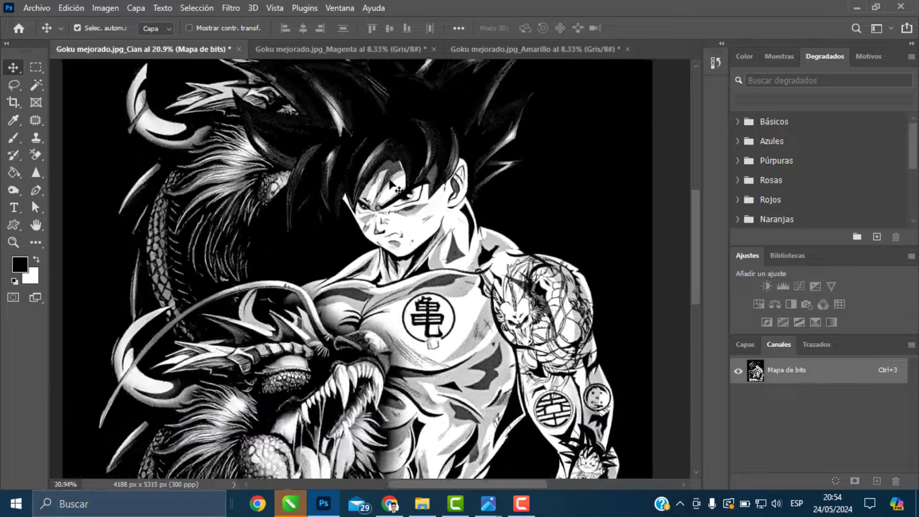
click(106, 8)
mouse_move(117, 28)
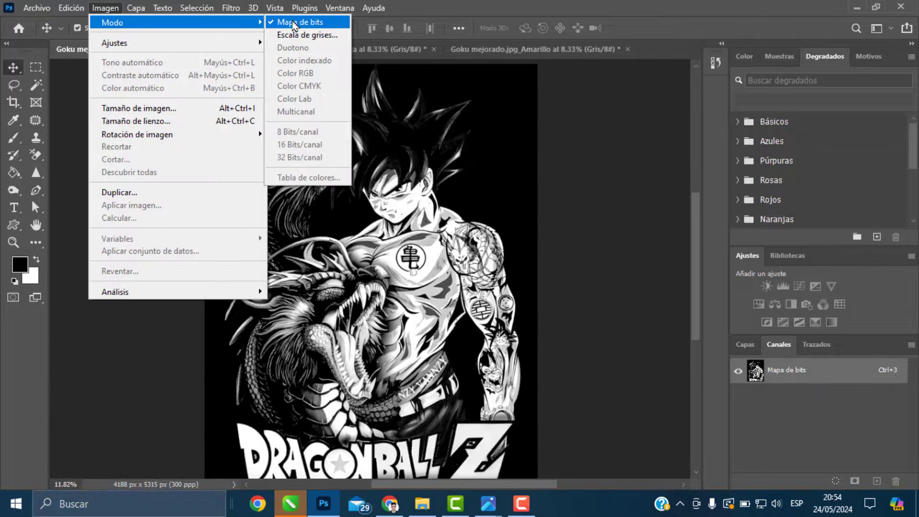
click(296, 35)
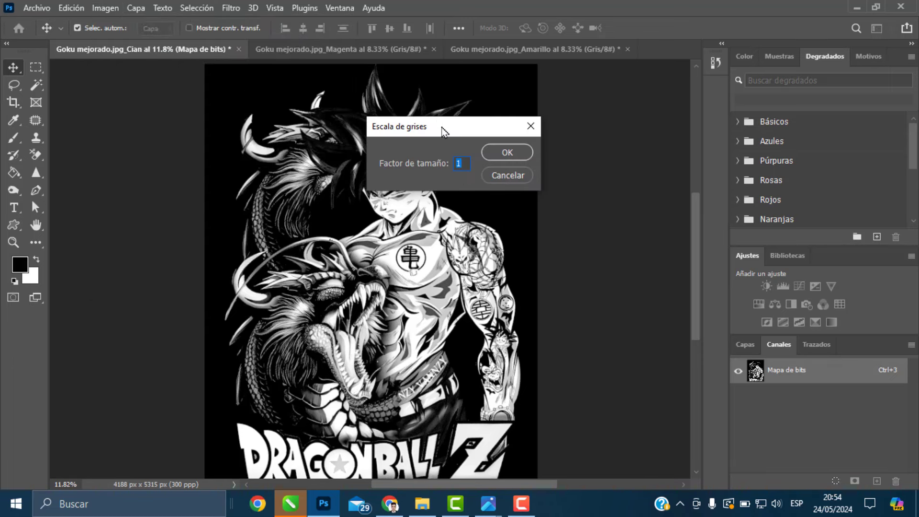
click(505, 152)
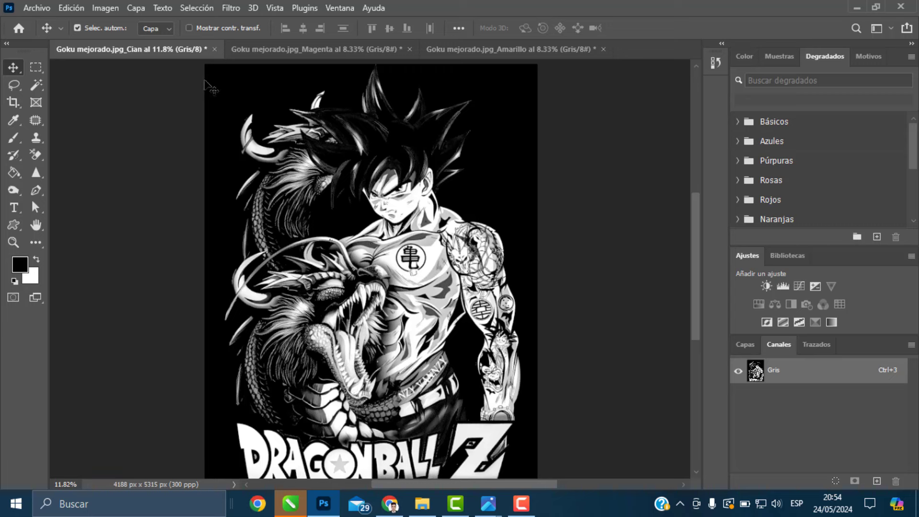
Step: Convert the Magenta document to a 300 pixels per inch halftone bitmap at 40 lines per inch, 22.5 degrees and Redonda shape, and inspect its dots
click(322, 53)
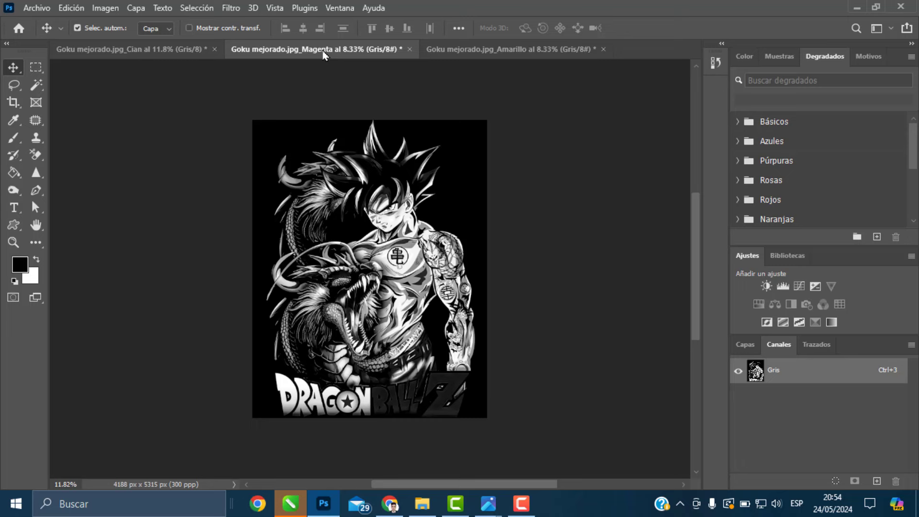
click(106, 8)
mouse_move(122, 24)
click(303, 22)
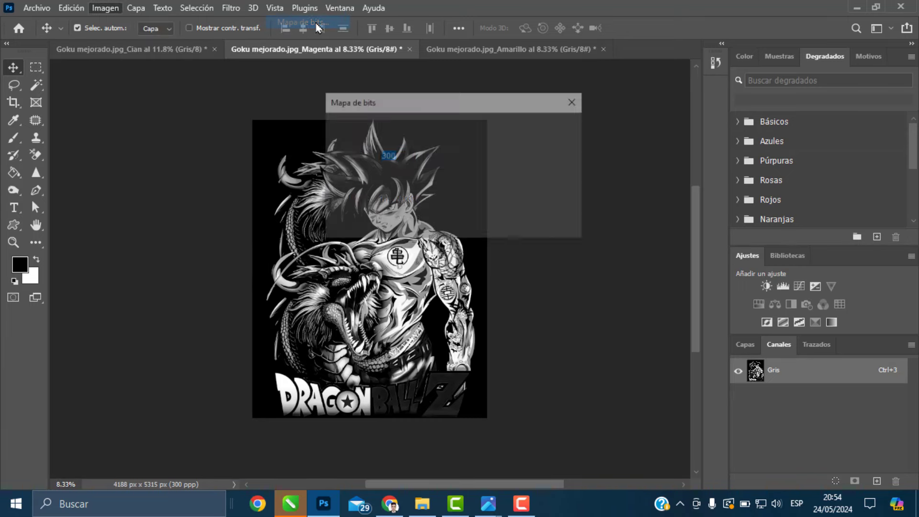
text(300)
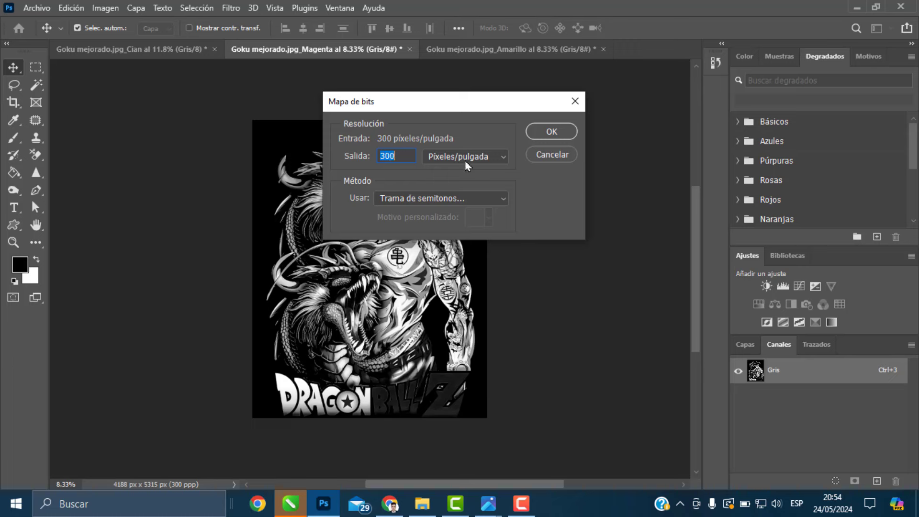
click(560, 137)
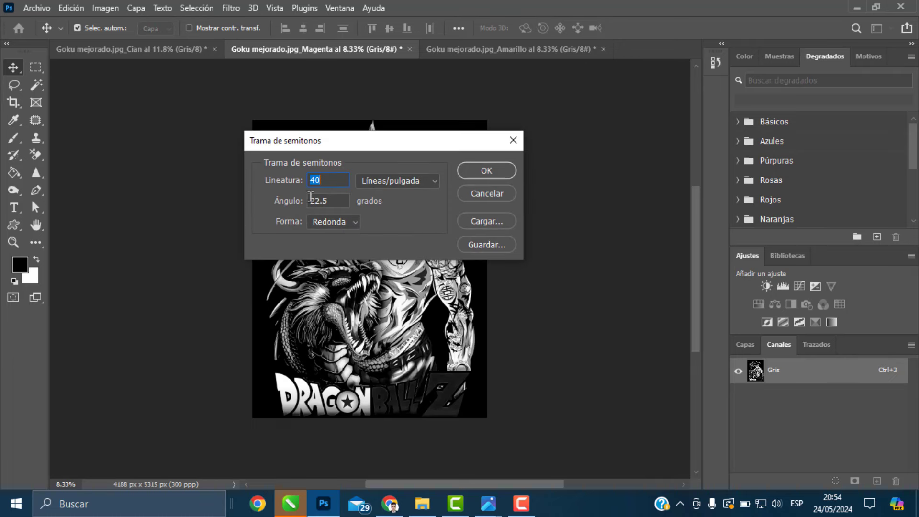
click(476, 171)
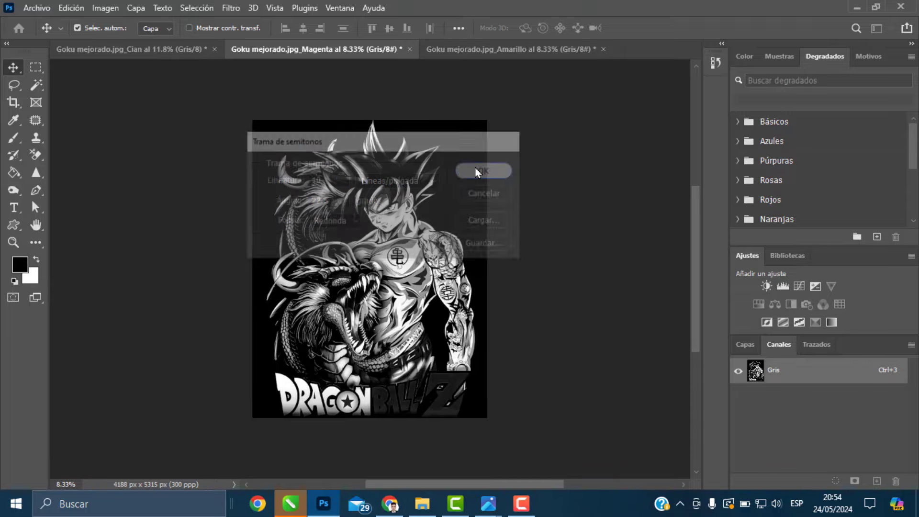
scroll(383, 218, up, 5)
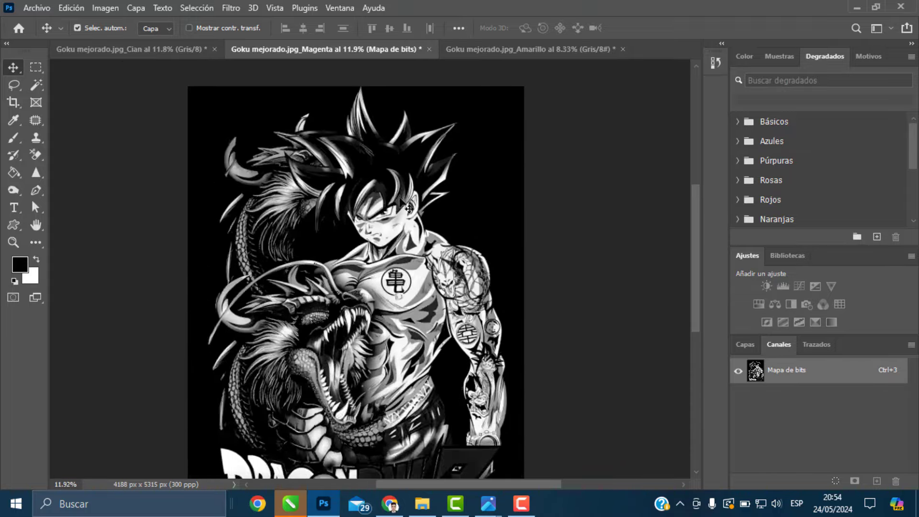
scroll(383, 221, up, 5)
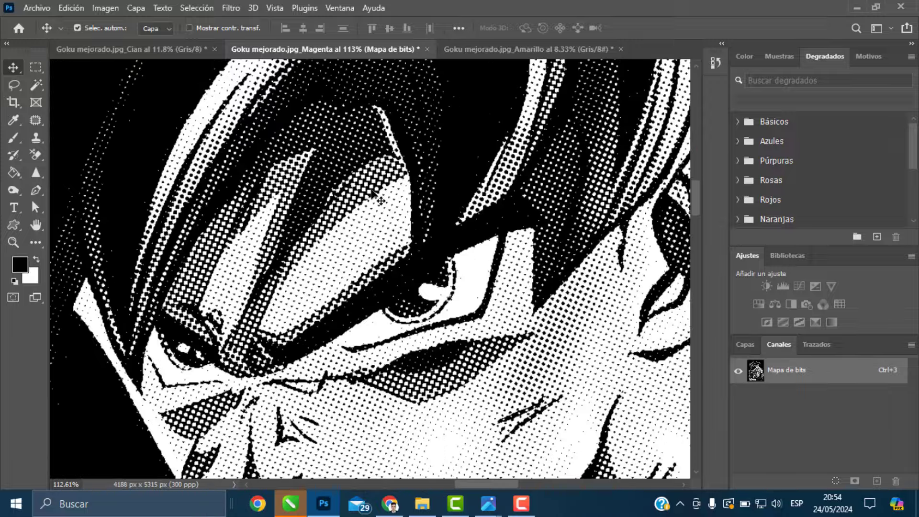
Step: Convert the halftoned Magenta document back to Escala de grises with a size factor of 1
click(105, 8)
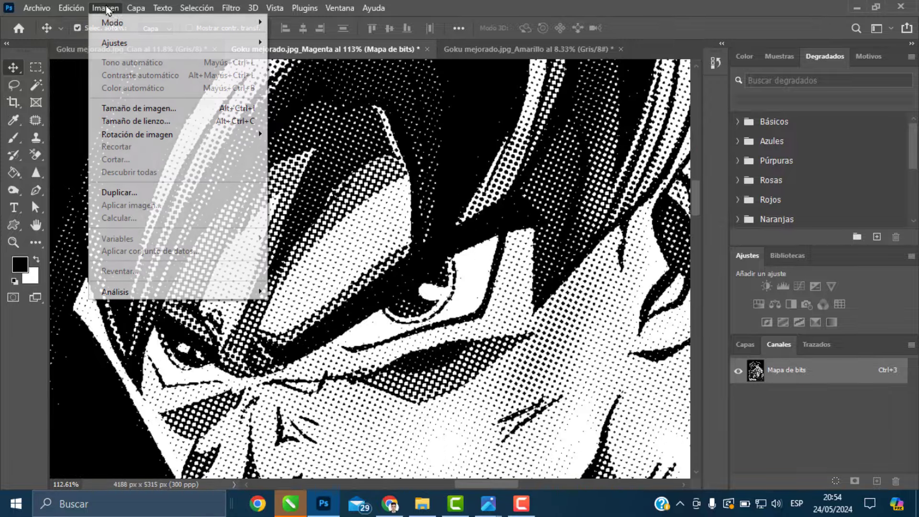
click(108, 8)
click(108, 8)
mouse_move(110, 22)
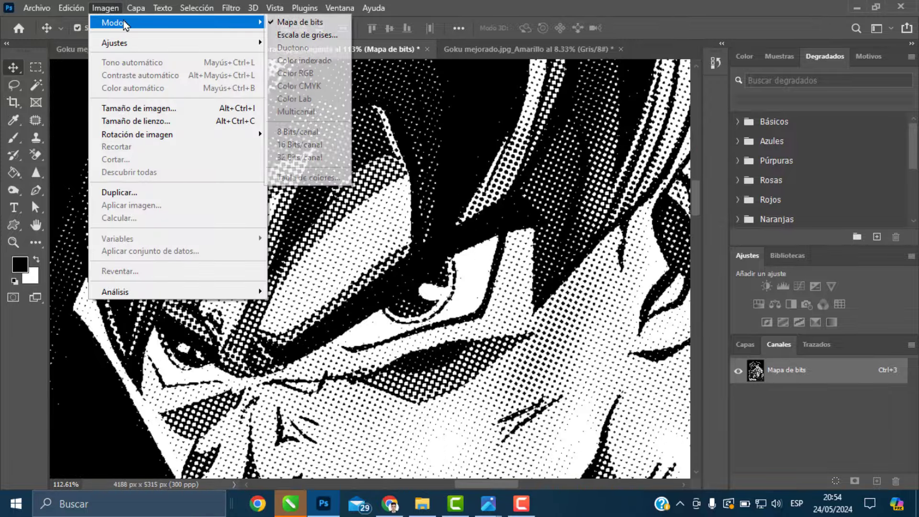
click(291, 35)
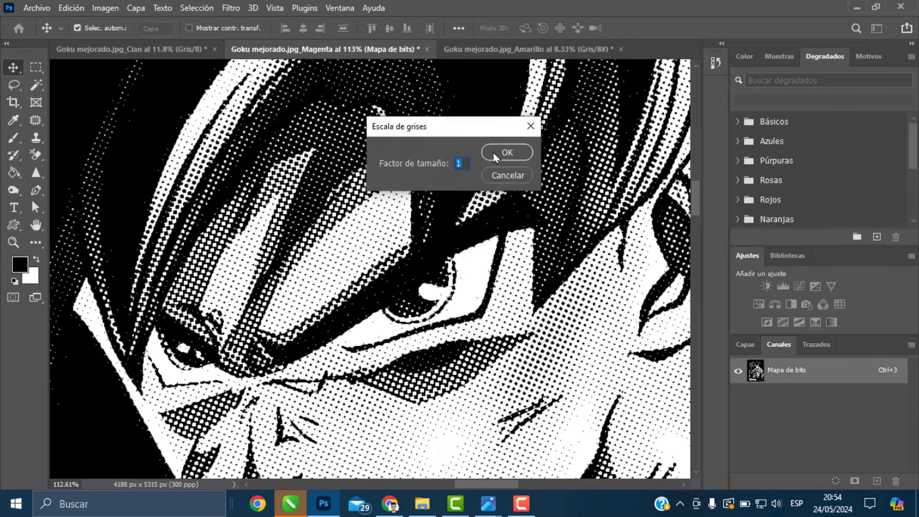
click(499, 152)
scroll(374, 228, down, 10)
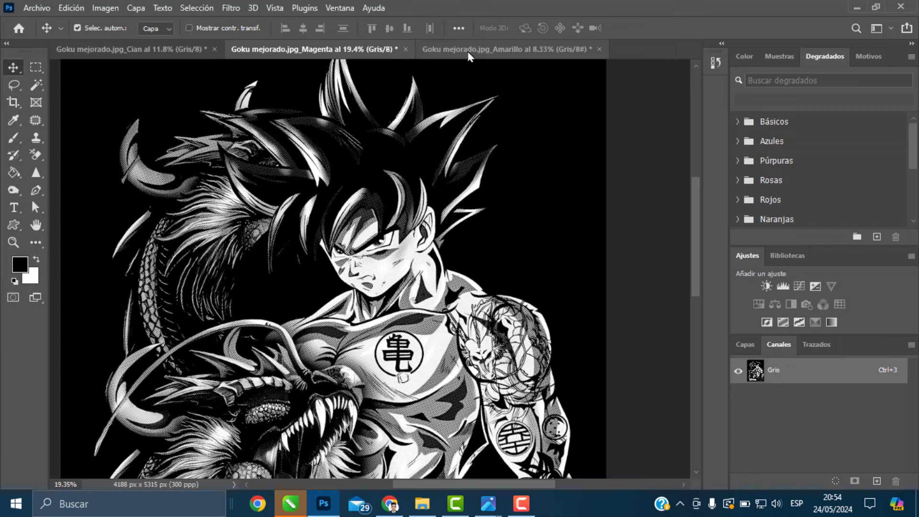
Step: Convert the Amarillo document to a 300 pixels per inch halftone bitmap at 40 lines per inch, 22.5 degrees and Redonda shape
click(469, 50)
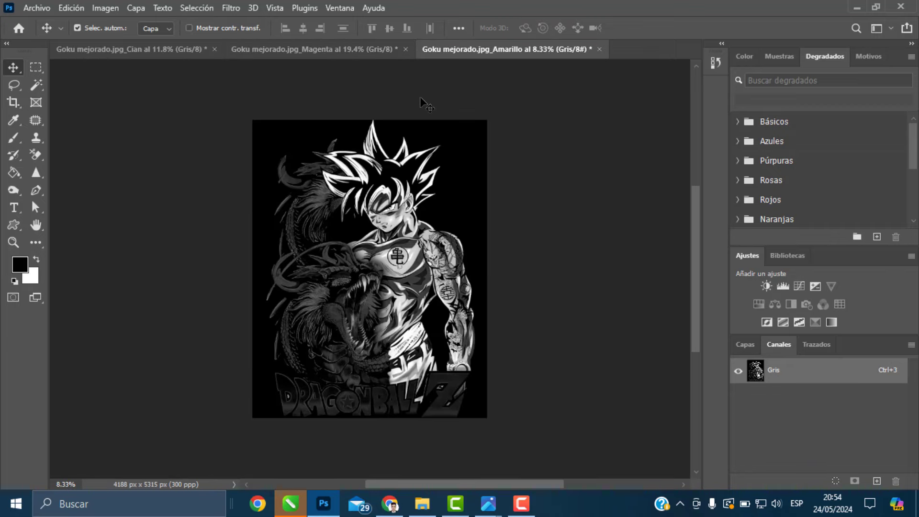
click(106, 8)
mouse_move(108, 23)
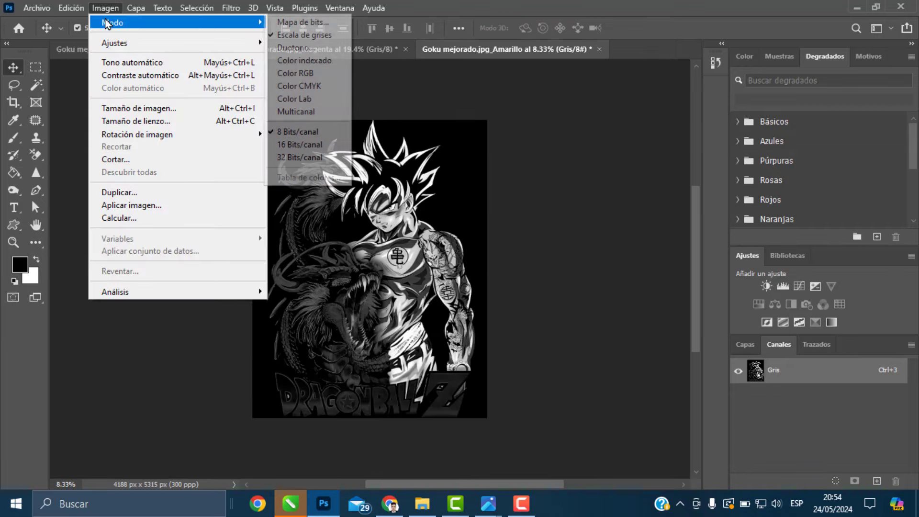
click(303, 22)
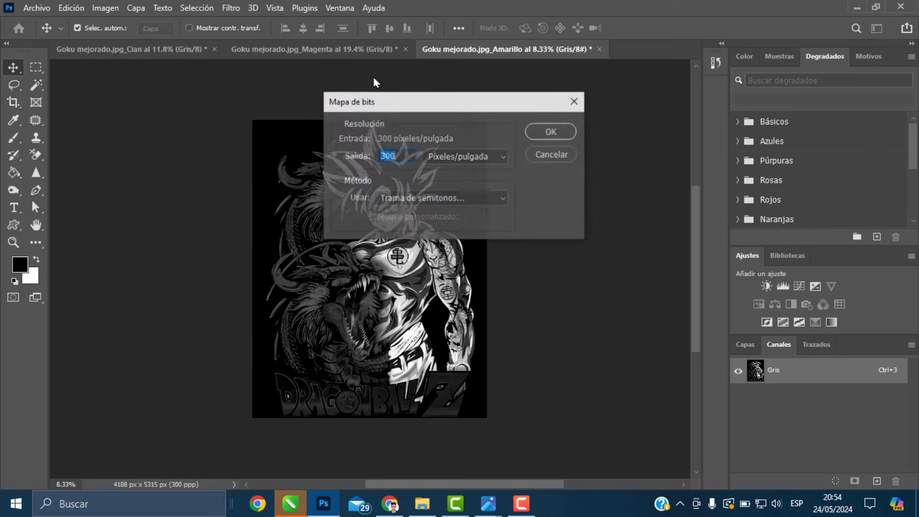
click(551, 132)
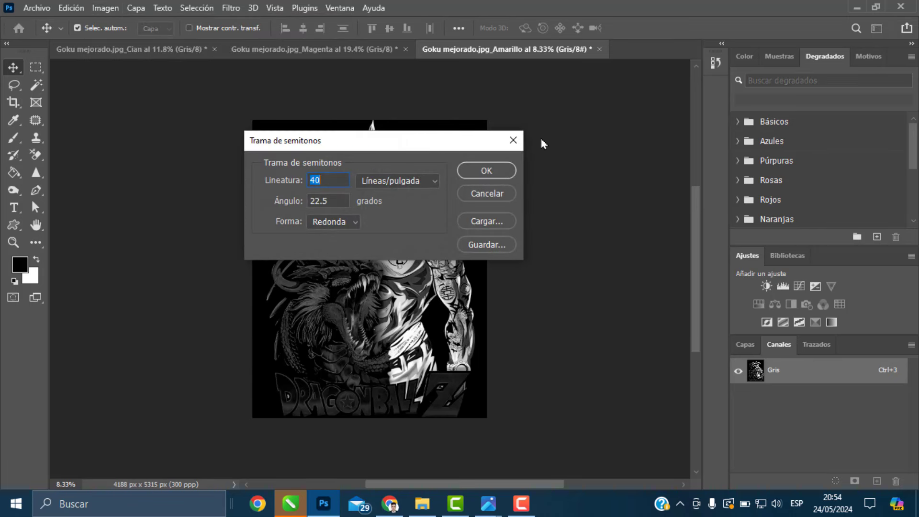
click(485, 172)
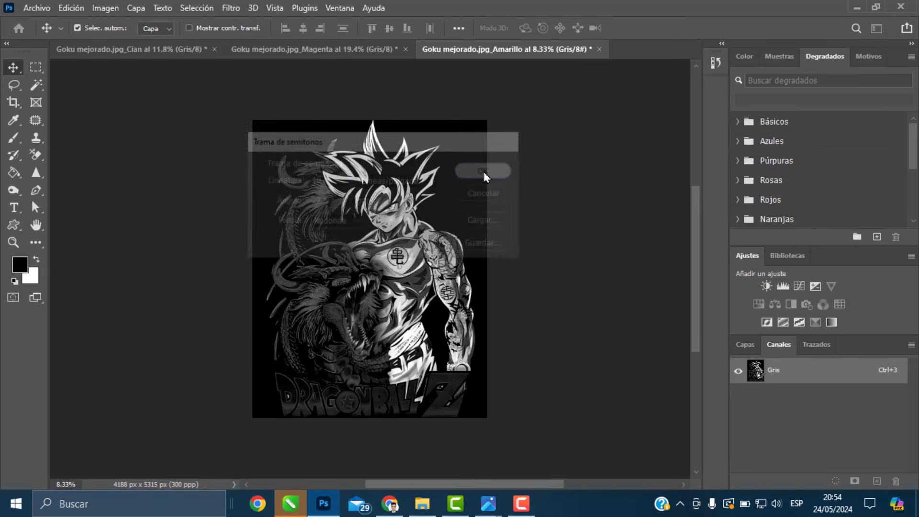
Step: Convert the halftoned Amarillo document back to Escala de grises
click(106, 8)
mouse_move(117, 24)
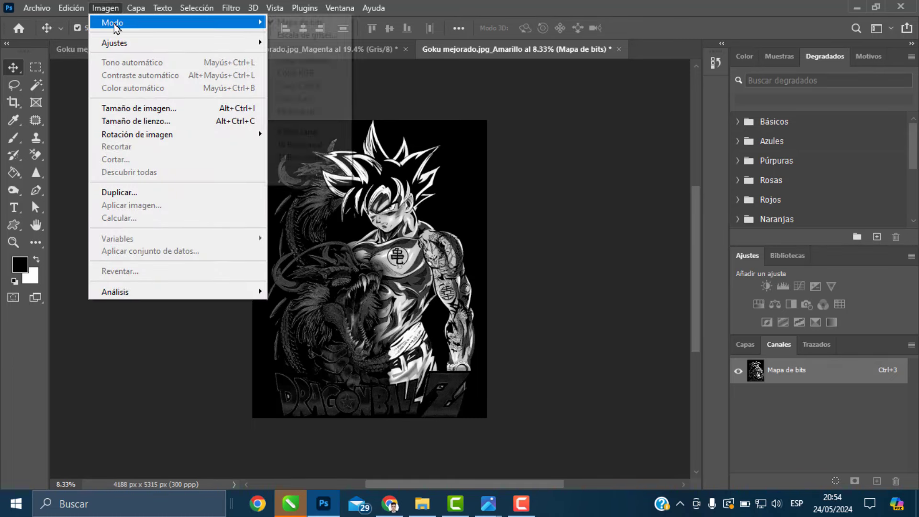
click(297, 35)
click(488, 155)
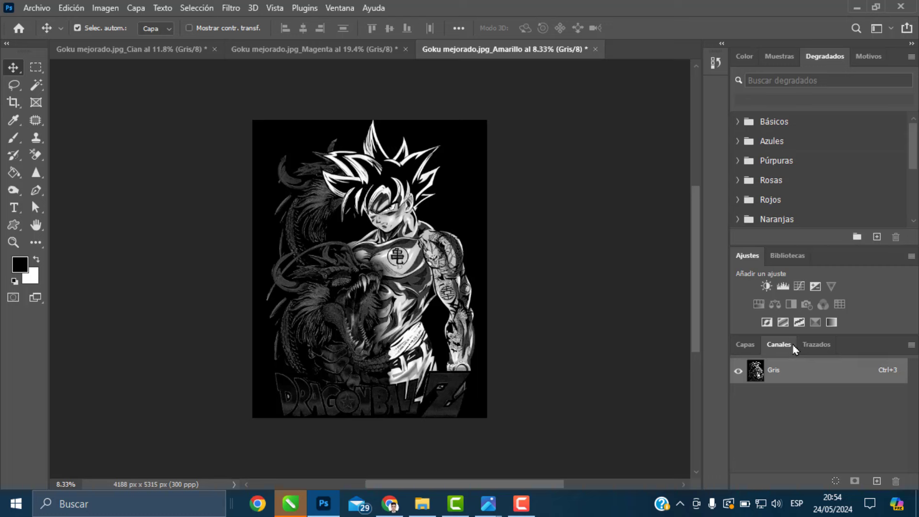
Step: Combine the three documents into one Color RGB image, with Cian as Rojo, Magenta as Verde and Amarillo as Azul
click(912, 347)
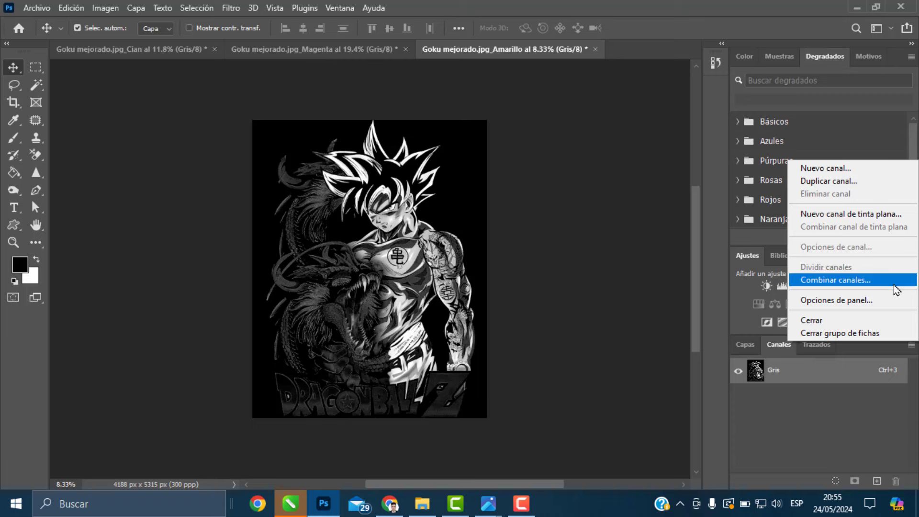
click(835, 281)
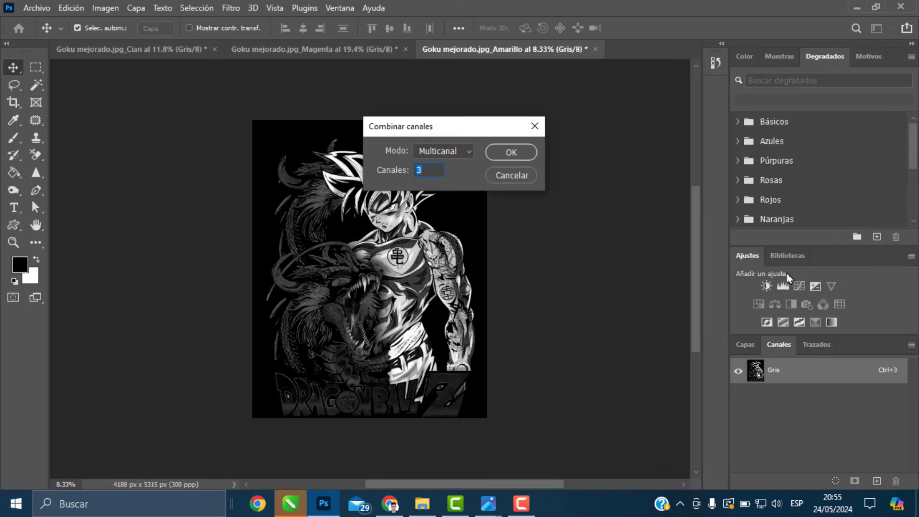
click(467, 157)
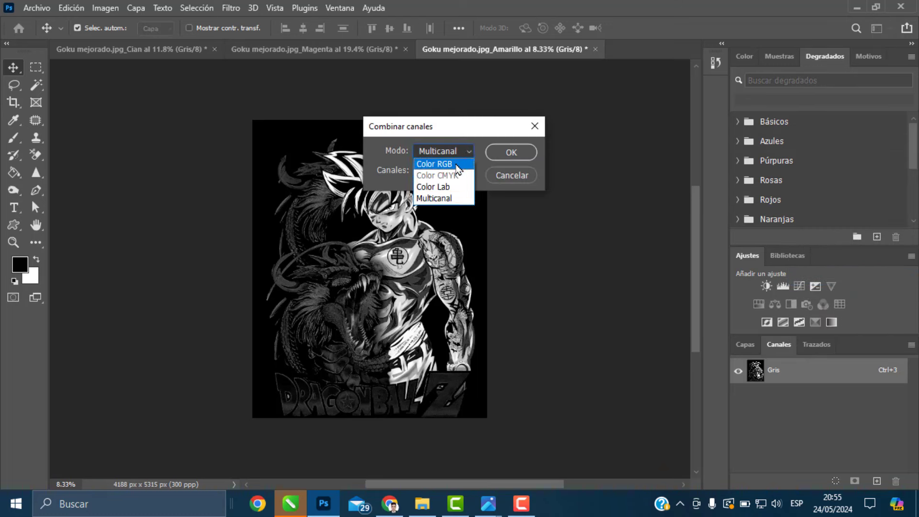
click(457, 166)
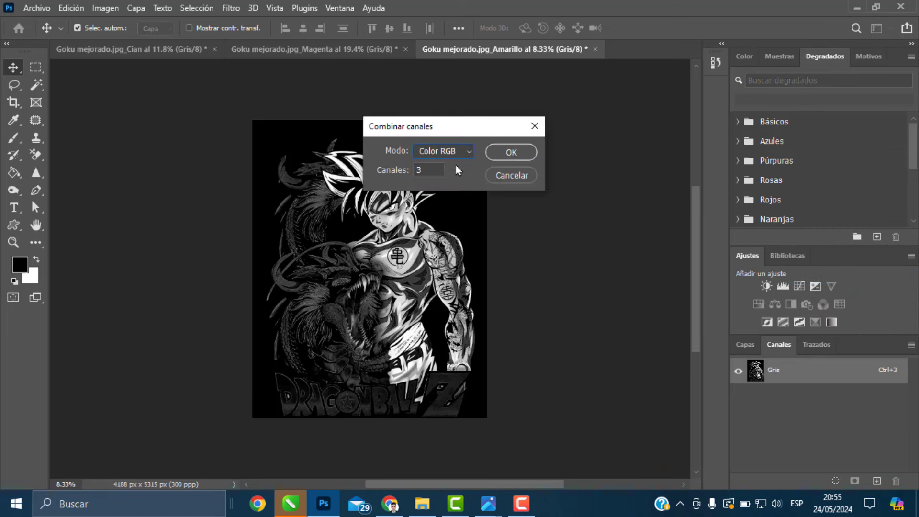
click(519, 158)
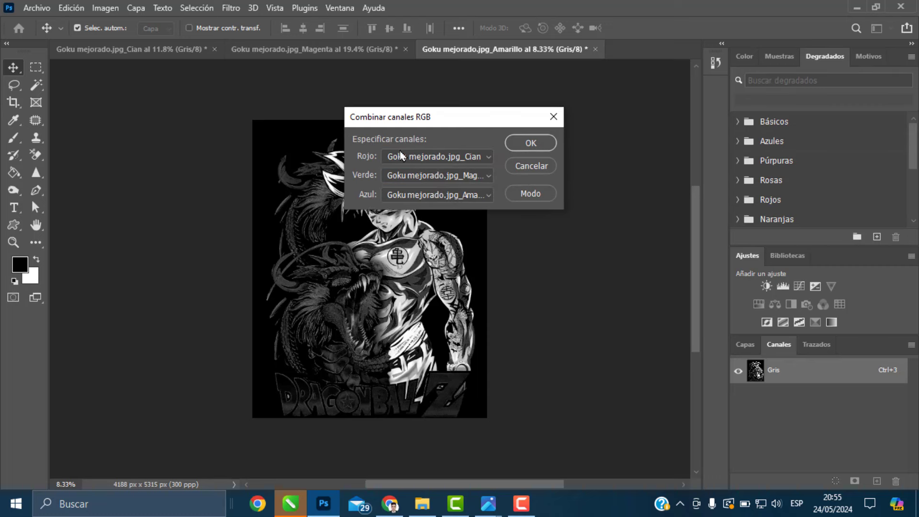
click(533, 144)
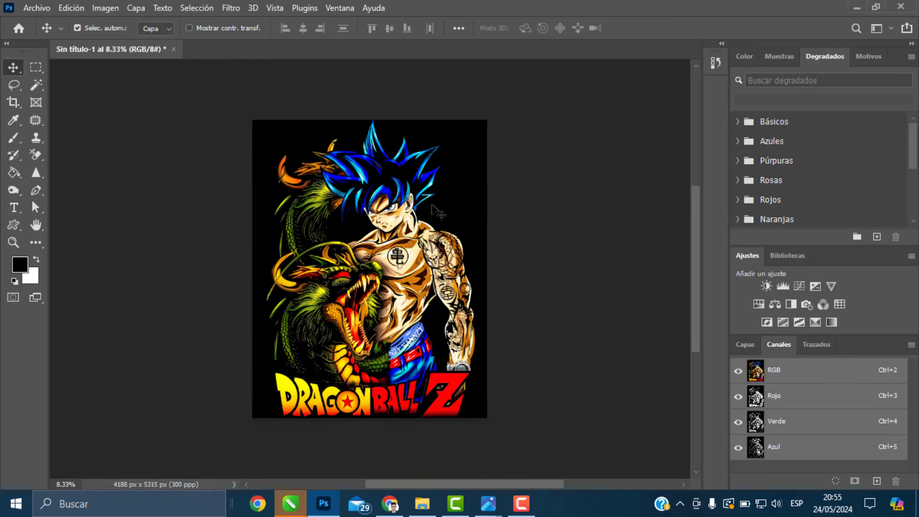
Step: Show the merged image's layers and examine the coloured halftone dots on Goku's face up close
click(745, 344)
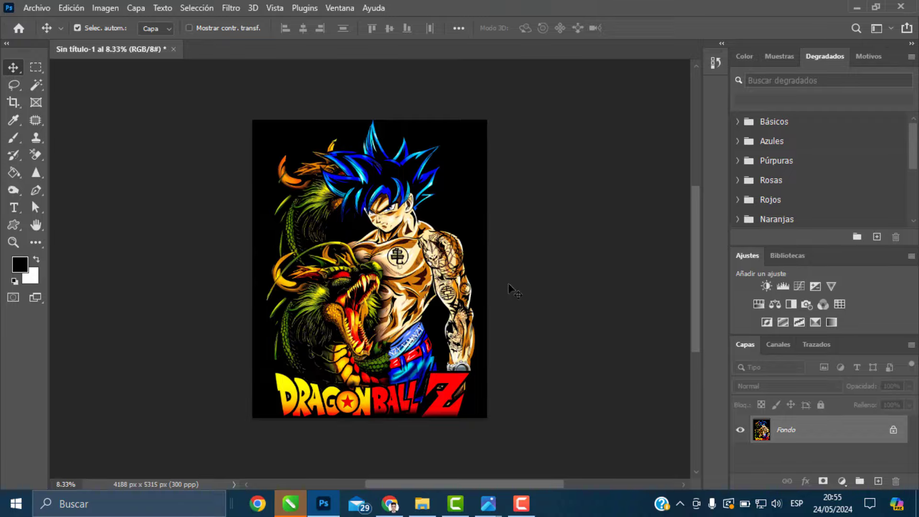
scroll(408, 222, up, 8)
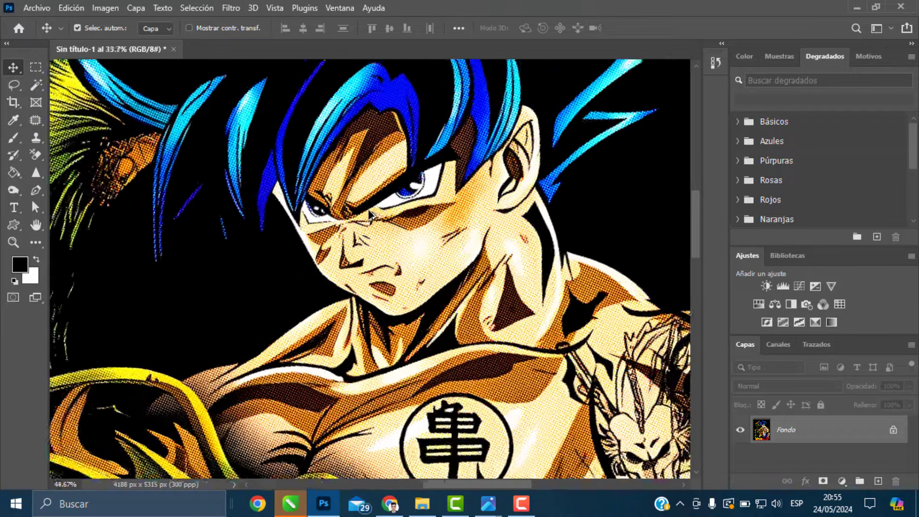
scroll(379, 211, up, 8)
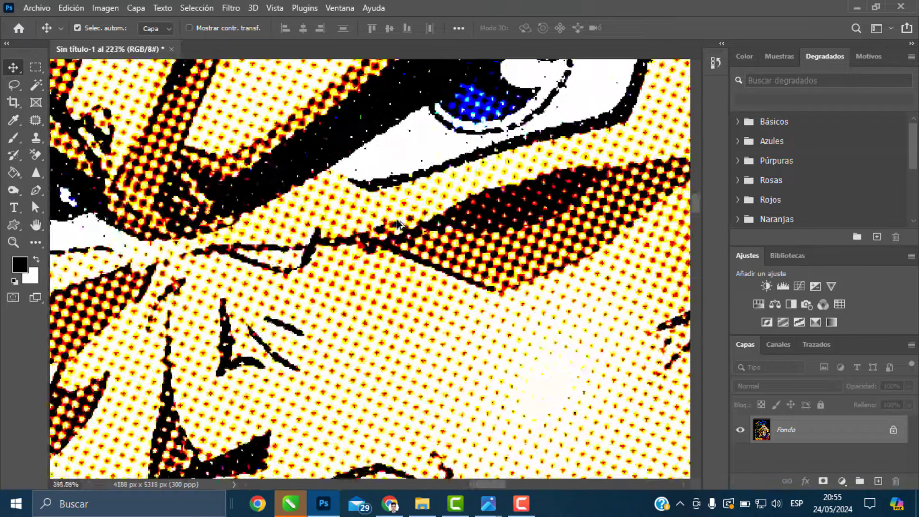
scroll(397, 210, down, 3)
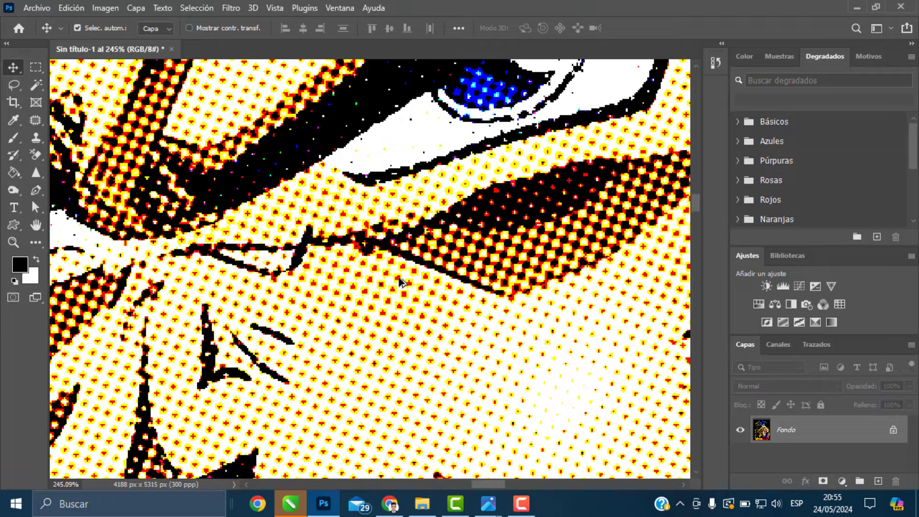
scroll(402, 282, down, 2)
scroll(402, 283, down, 10)
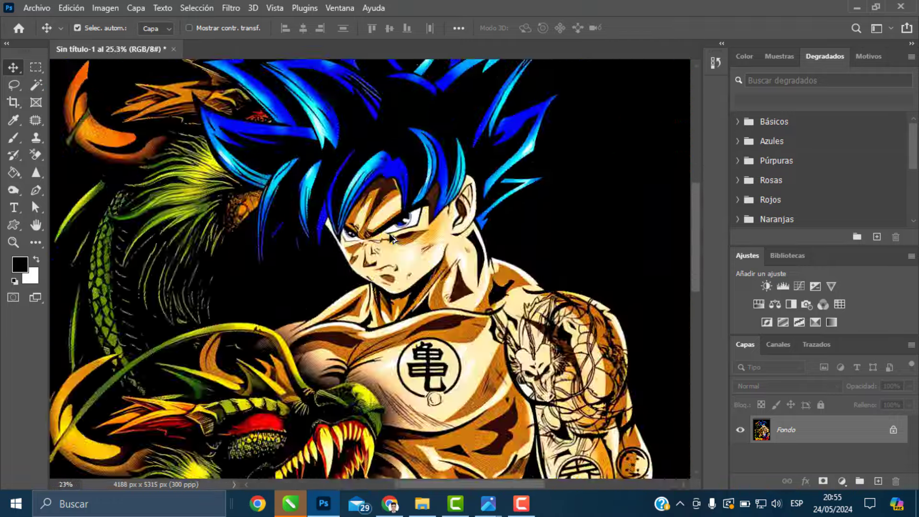
scroll(393, 239, down, 2)
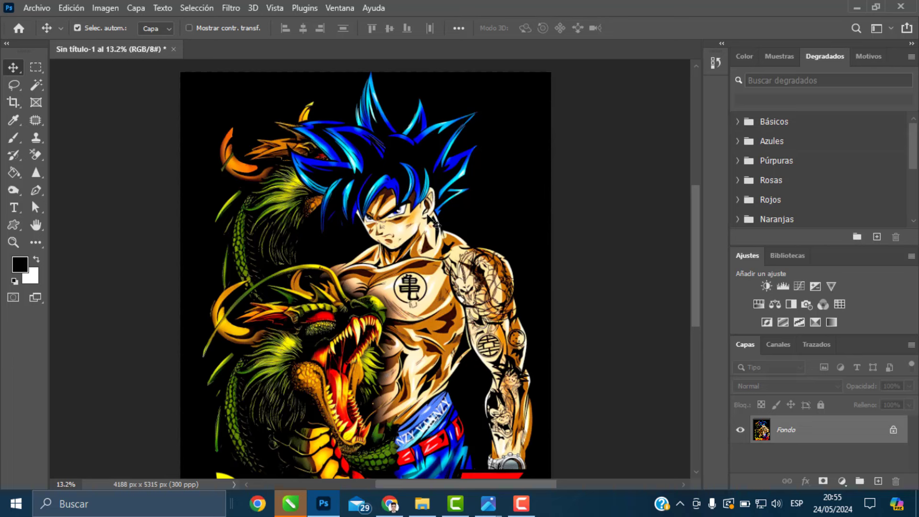
Step: Select everything except the black areas with an inverted Gama de colores selection using Muestreados and a tolerance of 200
click(203, 8)
click(233, 139)
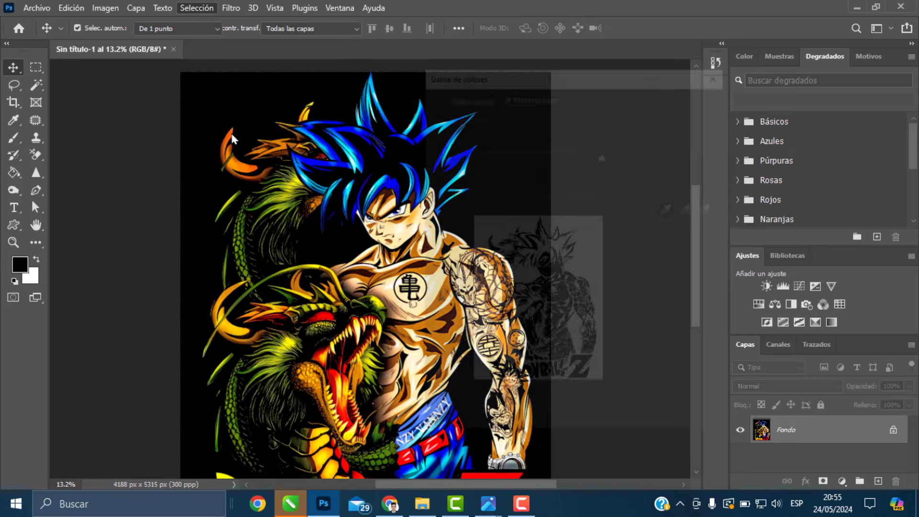
click(558, 96)
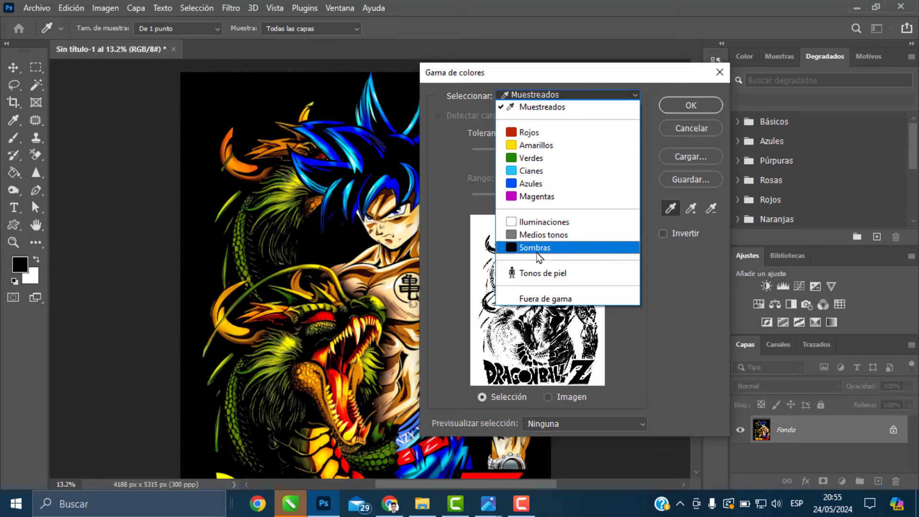
click(548, 107)
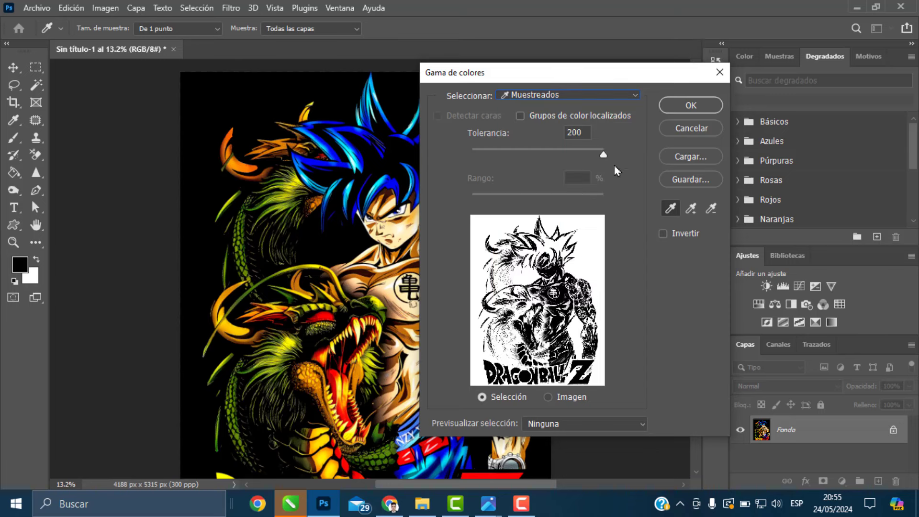
click(670, 209)
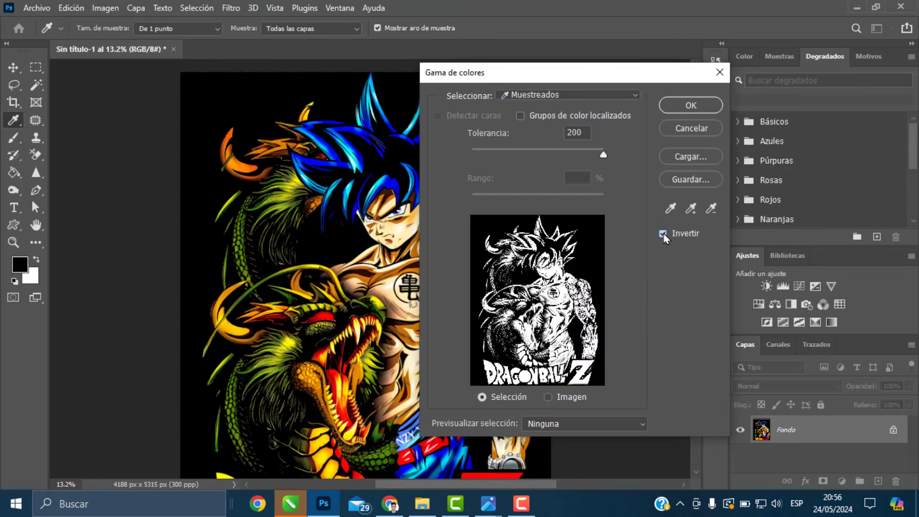
click(691, 107)
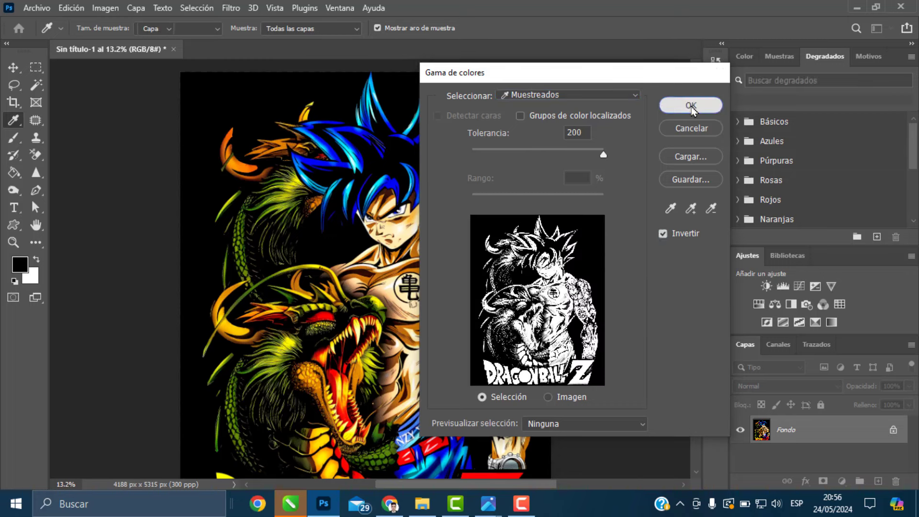
Step: Copy the selected artwork to a new layer and name that layer rasterizado
key(v)
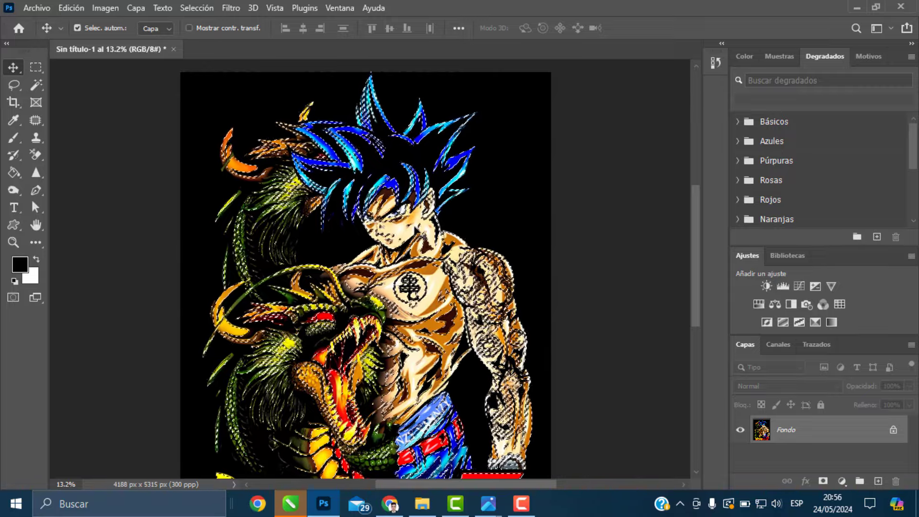
key(ctrl+j)
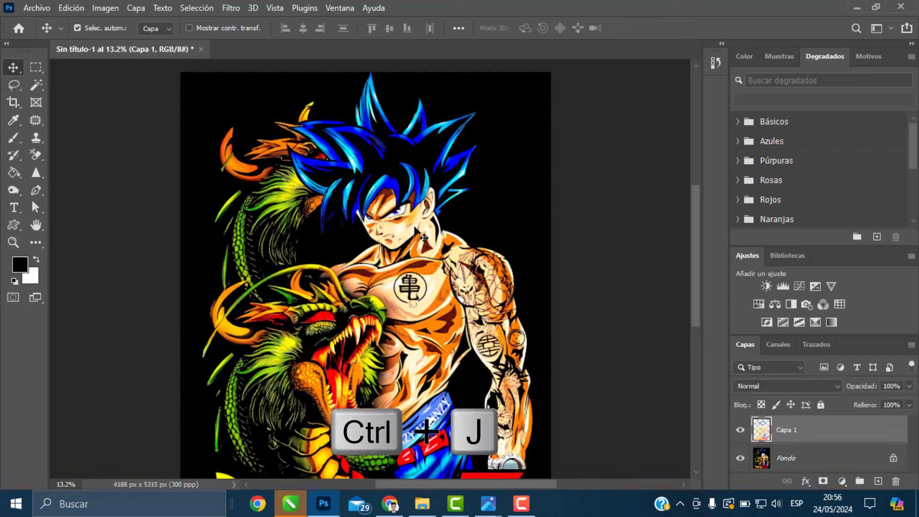
double_click(789, 430)
text(rasterizado)
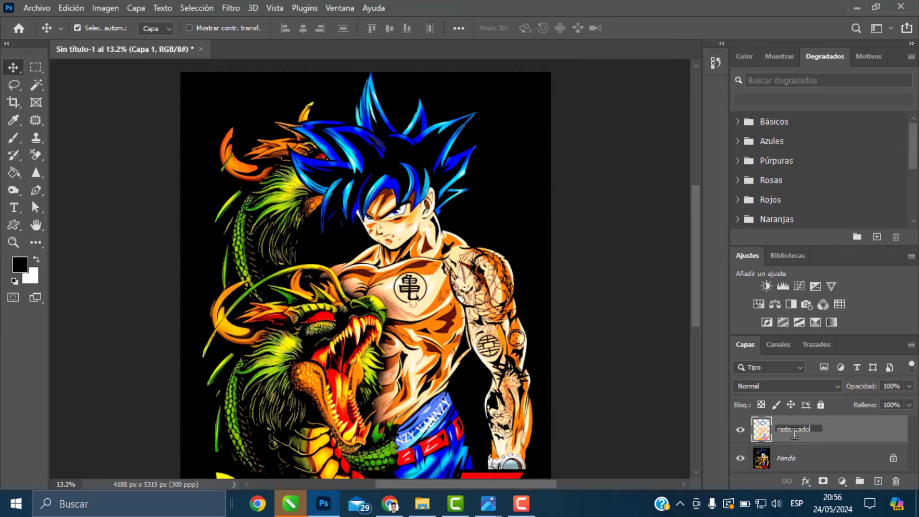
key(Return)
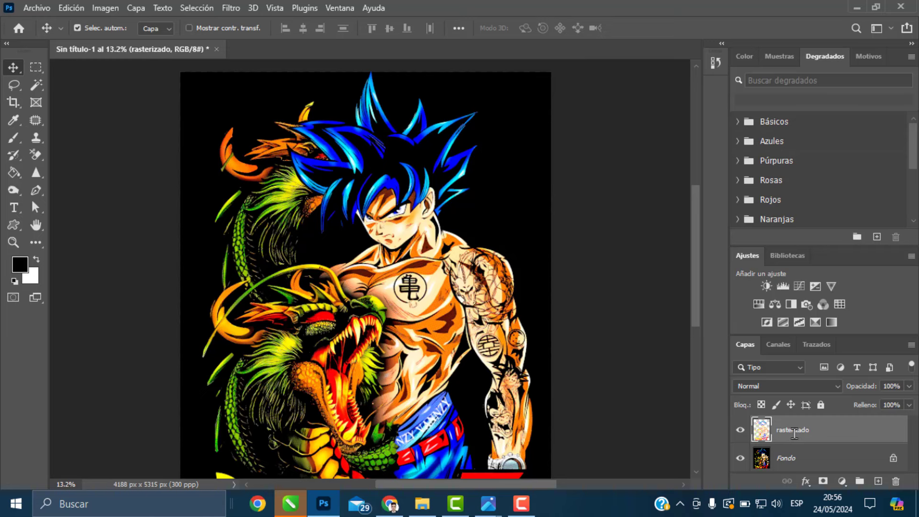
Step: Hide the Fondo layer and inspect the isolated halftone dots on Goku's face against transparency
click(740, 458)
scroll(477, 293, down, 1)
scroll(478, 292, up, 1)
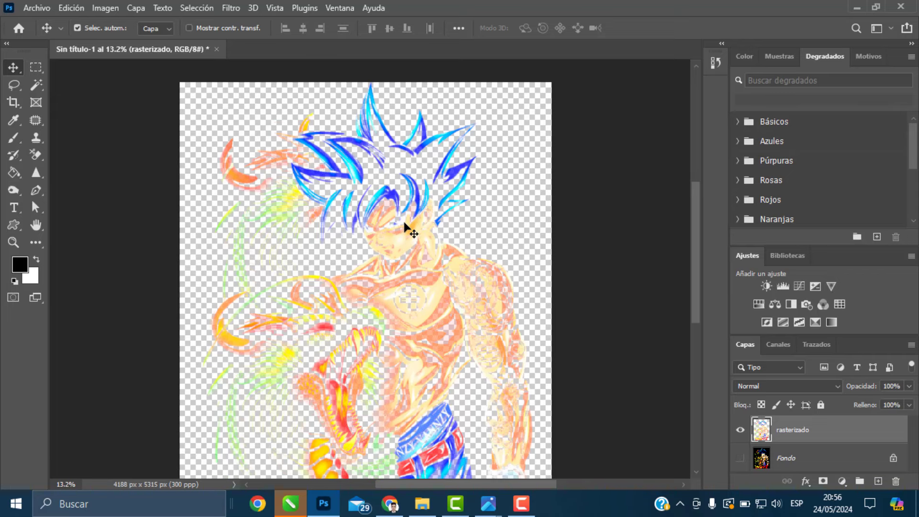
scroll(404, 226, up, 8)
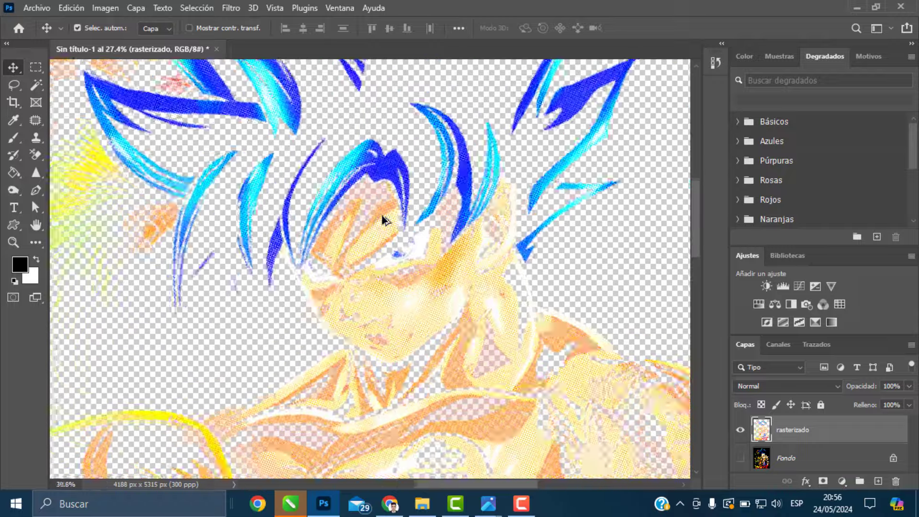
scroll(370, 294, up, 4)
scroll(381, 293, down, 10)
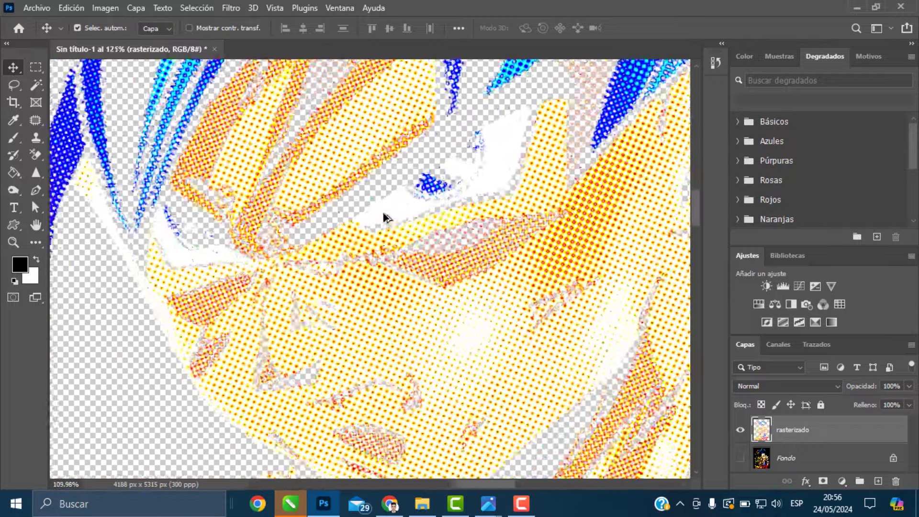
Step: Add a solid colour fill layer in dark red 300101 and place it directly beneath the rasterizado layer
click(841, 481)
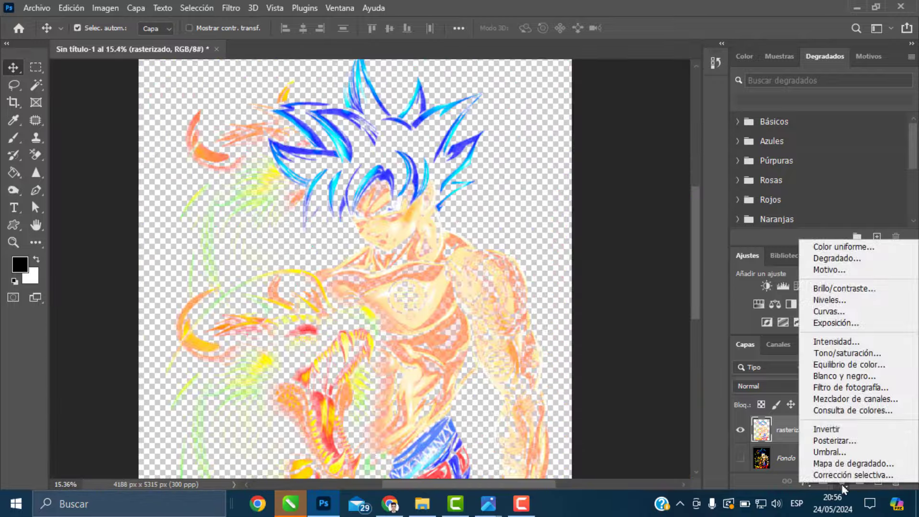
click(845, 247)
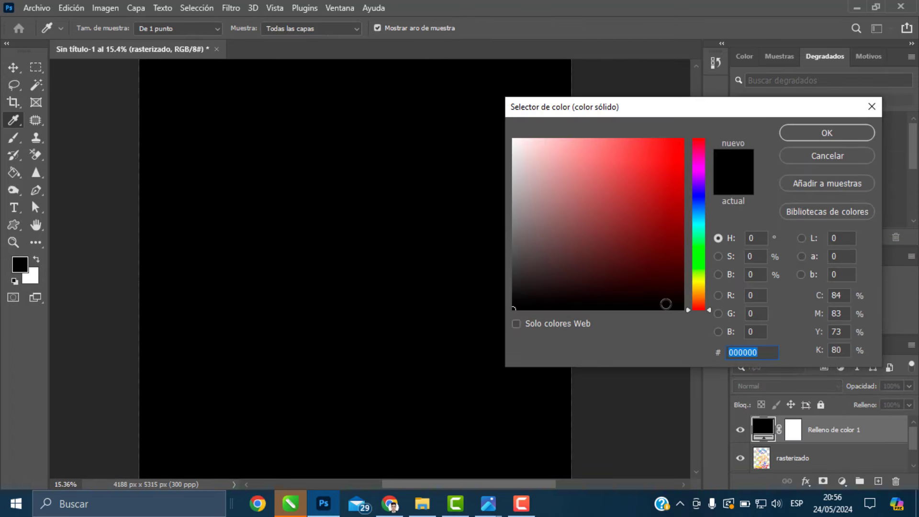
drag(676, 307, 680, 278)
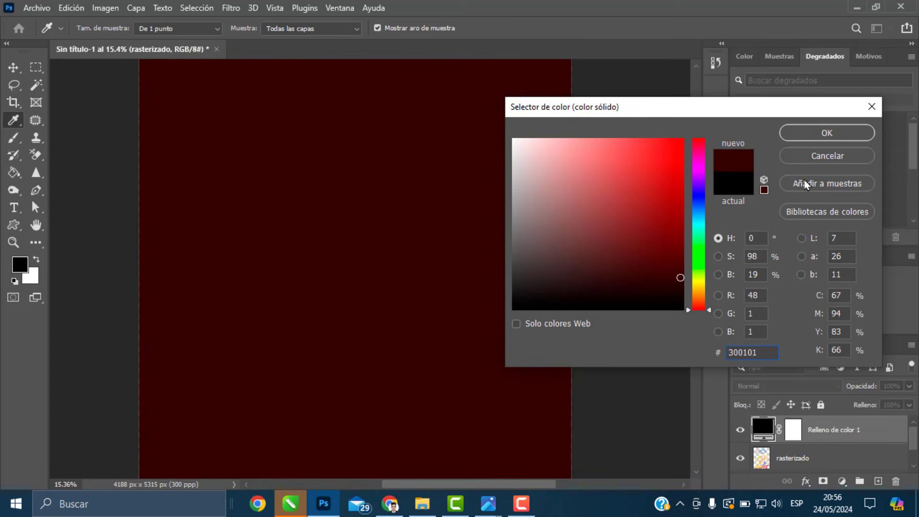
click(852, 139)
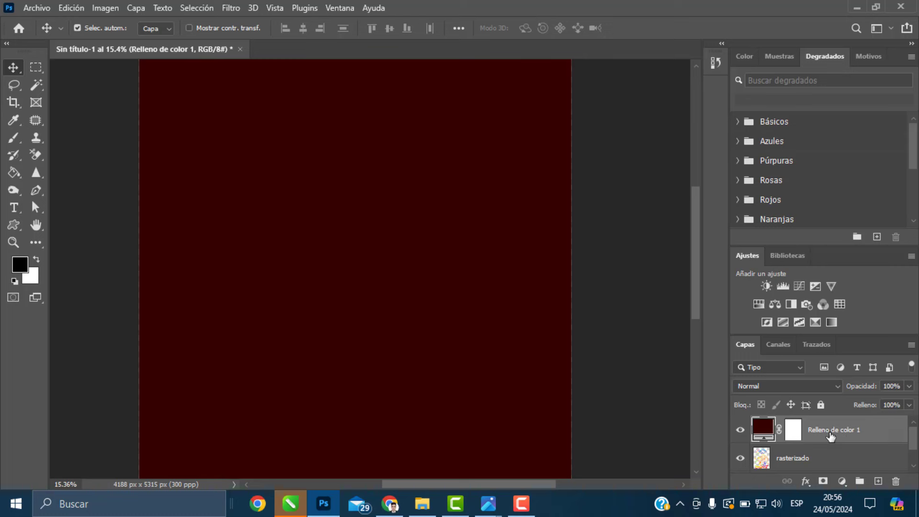
drag(831, 433, 823, 461)
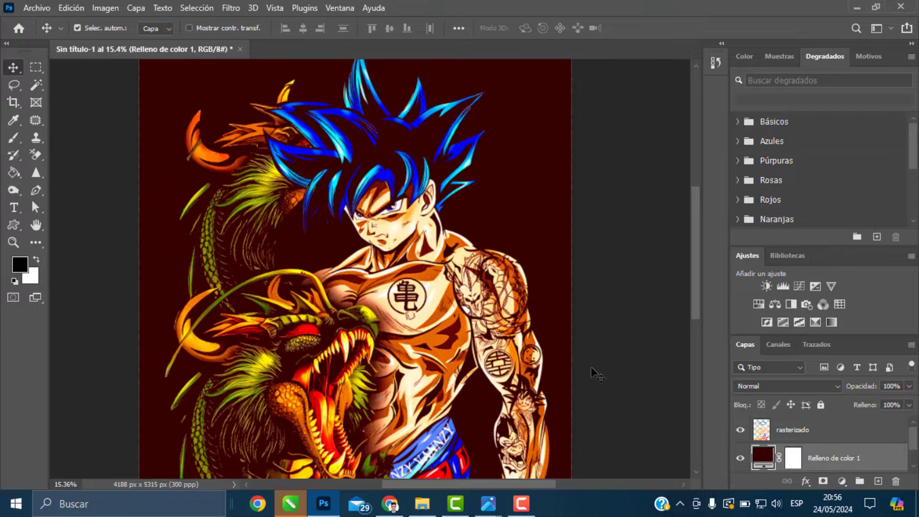
Step: Try near-black 150404 and near-white fcfcfc as the background fill layer's colour, and set it to pure black
scroll(406, 207, up, 3)
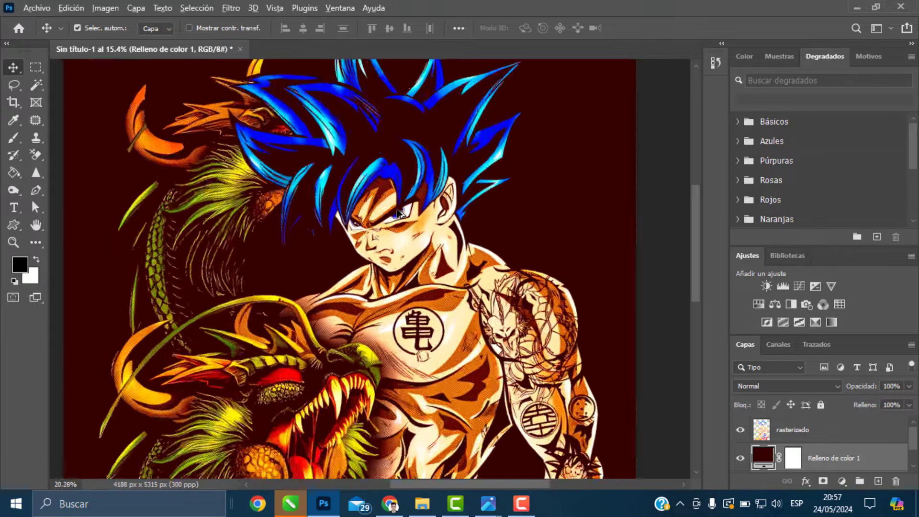
scroll(406, 207, up, 3)
scroll(406, 206, down, 3)
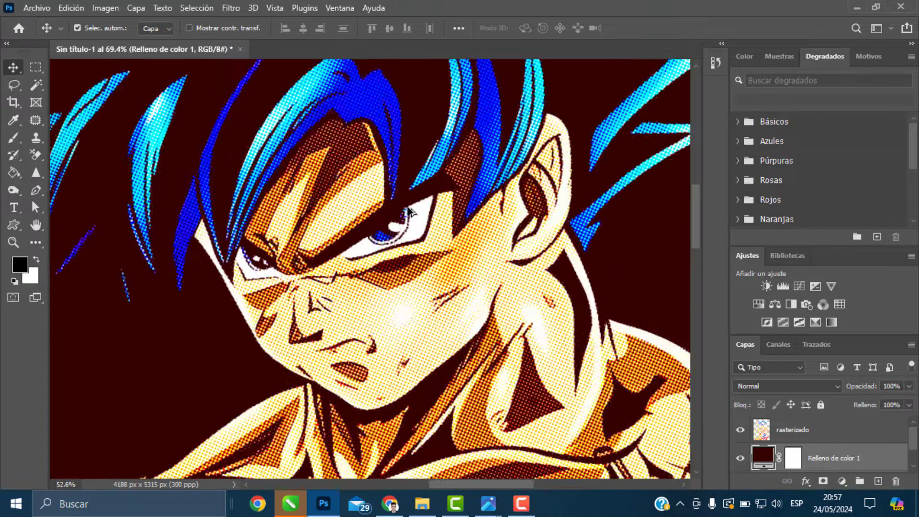
scroll(406, 205, down, 4)
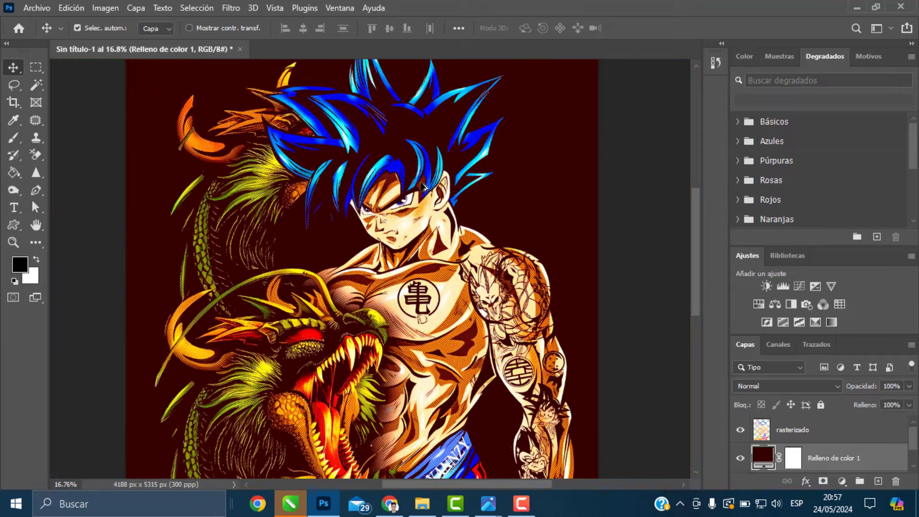
scroll(426, 205, down, 1)
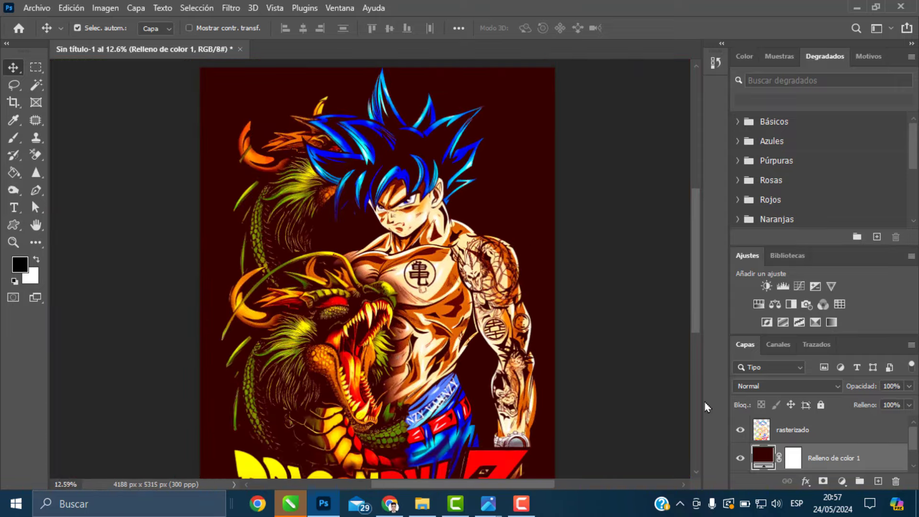
double_click(772, 460)
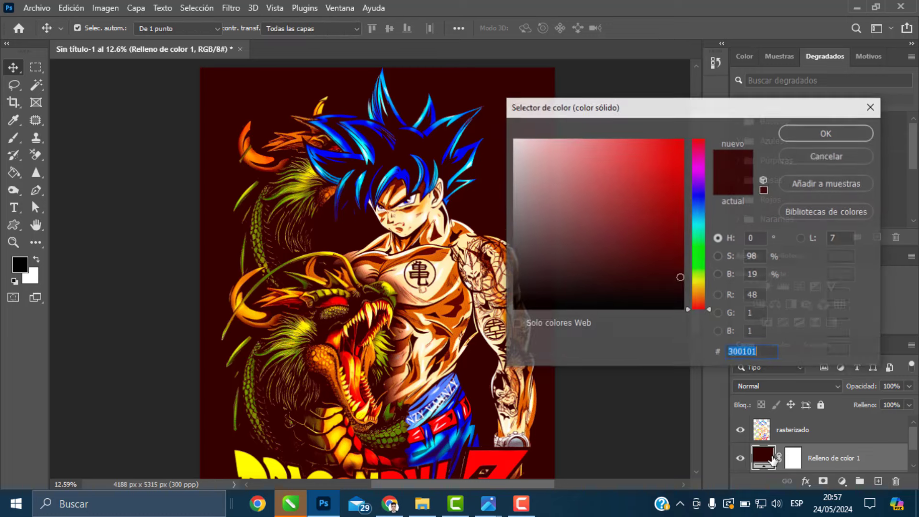
mouse_move(680, 276)
mouse_down()
mouse_move(679, 307)
mouse_move(647, 295)
mouse_up()
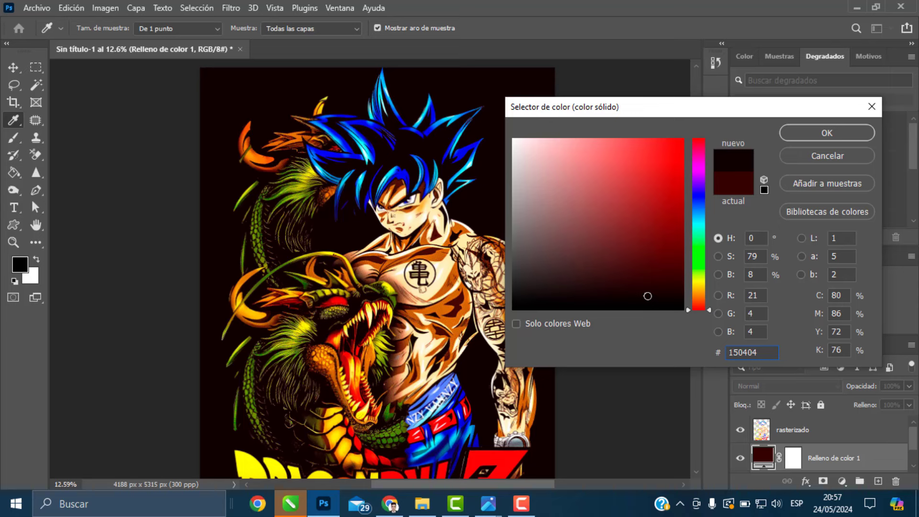
mouse_move(647, 295)
mouse_down()
mouse_move(580, 203)
mouse_move(569, 147)
mouse_move(513, 138)
mouse_up()
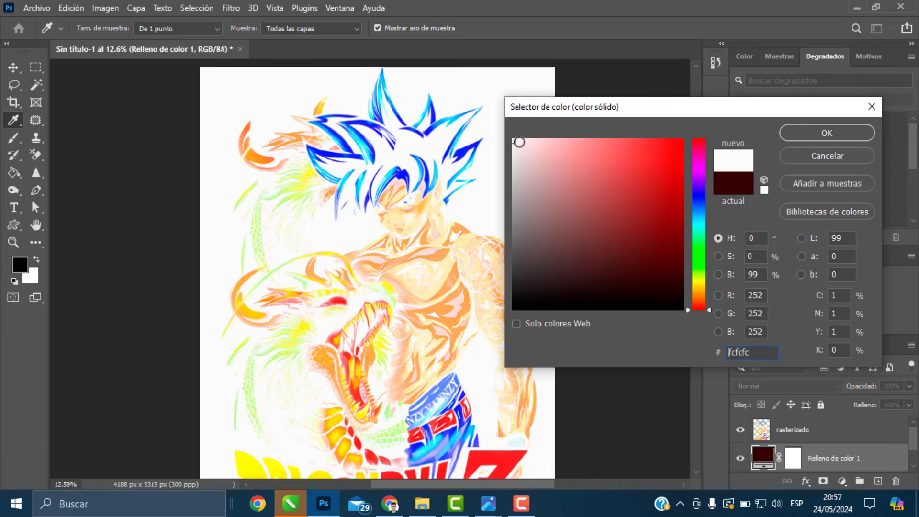
mouse_move(519, 142)
mouse_down()
mouse_move(662, 287)
mouse_move(684, 285)
mouse_move(686, 312)
mouse_up()
click(823, 136)
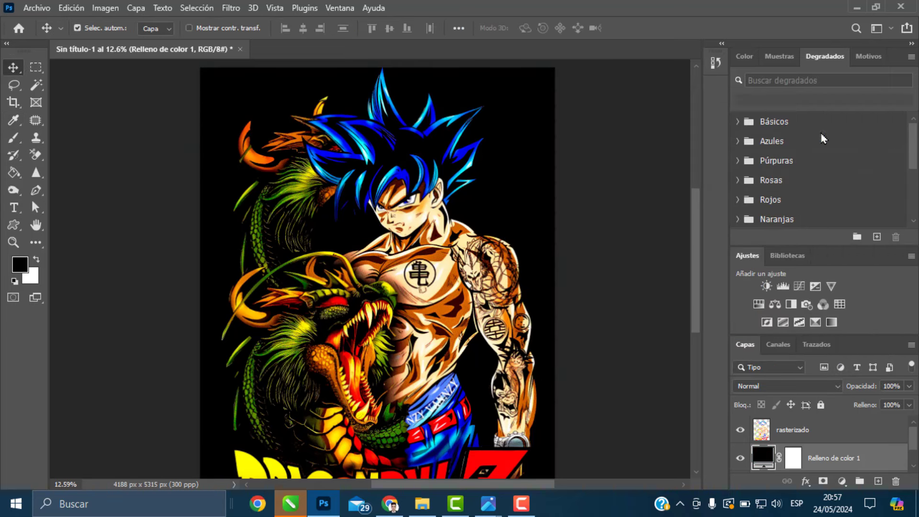
Step: Select the rasterizado layer and convert the document's colour profile to sRGB IEC61966-2.1 with the Adobe (ACE) engine and Perceptual intent
click(373, 320)
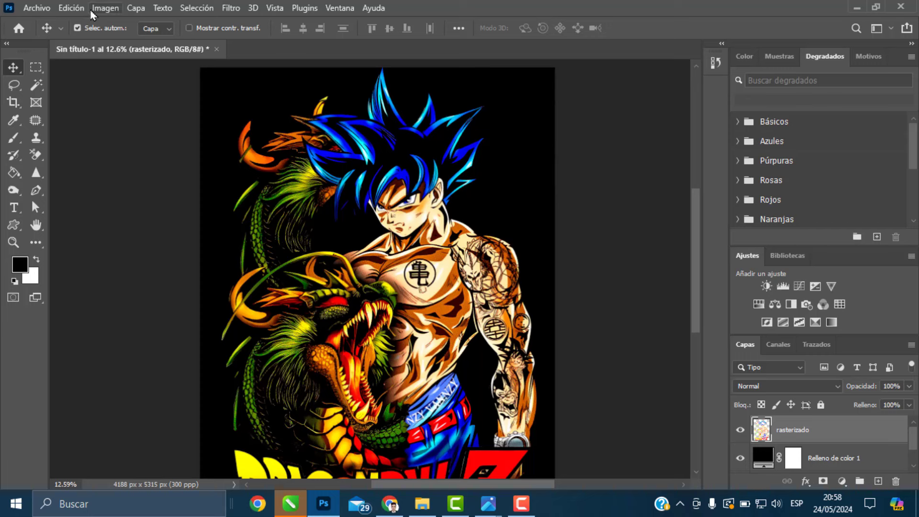
click(72, 8)
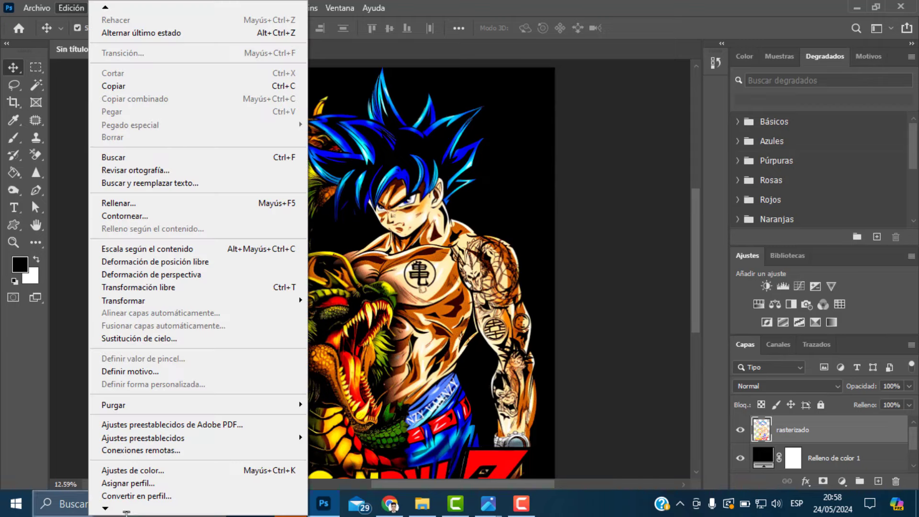
click(136, 496)
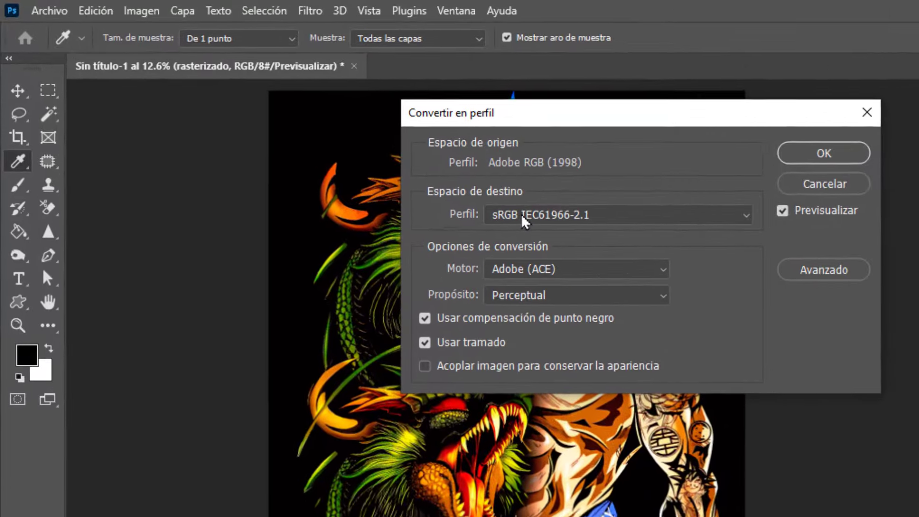
click(410, 167)
scroll(610, 352, up, 6)
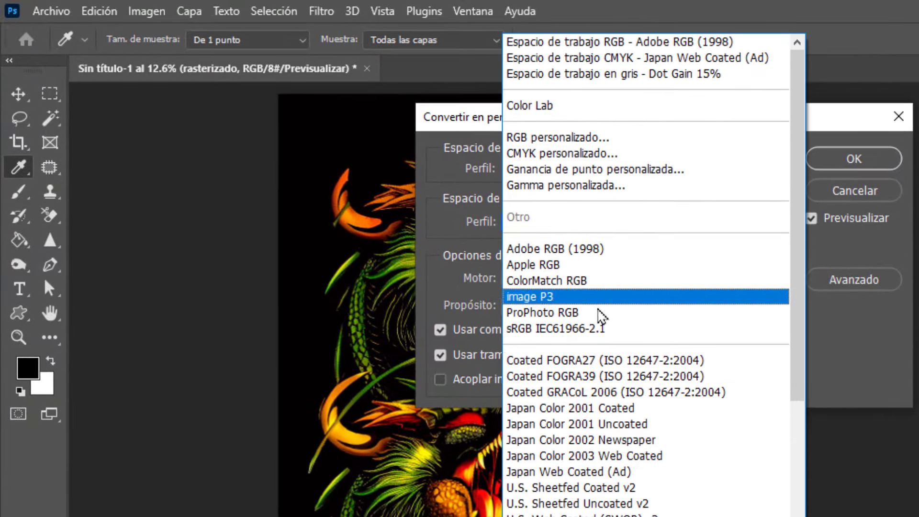
click(582, 329)
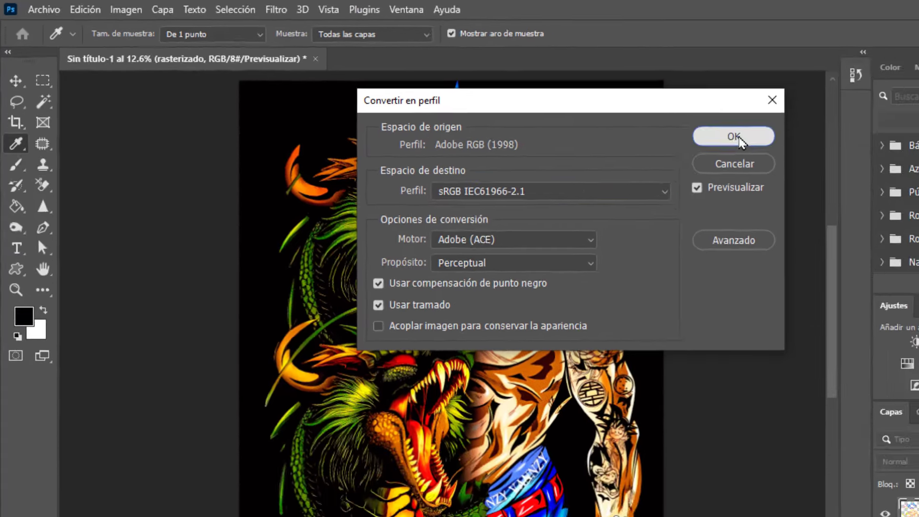
click(737, 138)
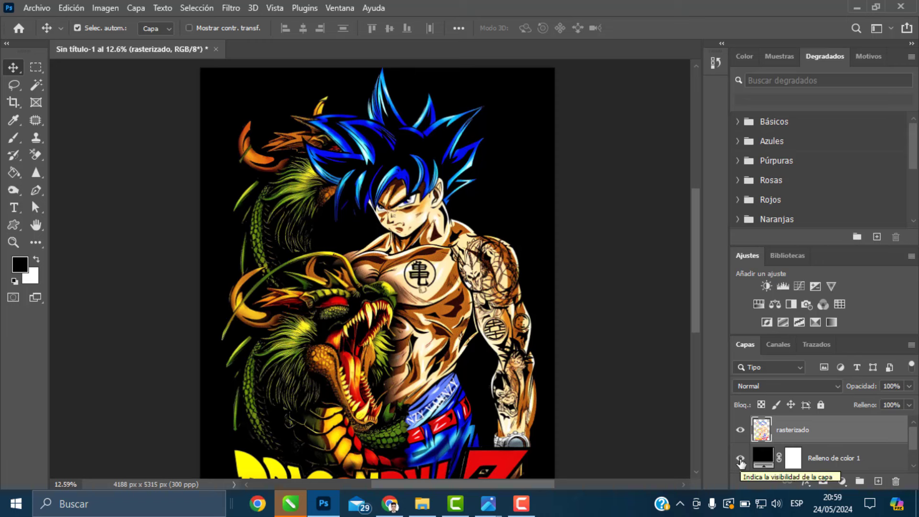
Step: Hide the black fill layer, leaving only the halftoned artwork on a transparent background
click(741, 460)
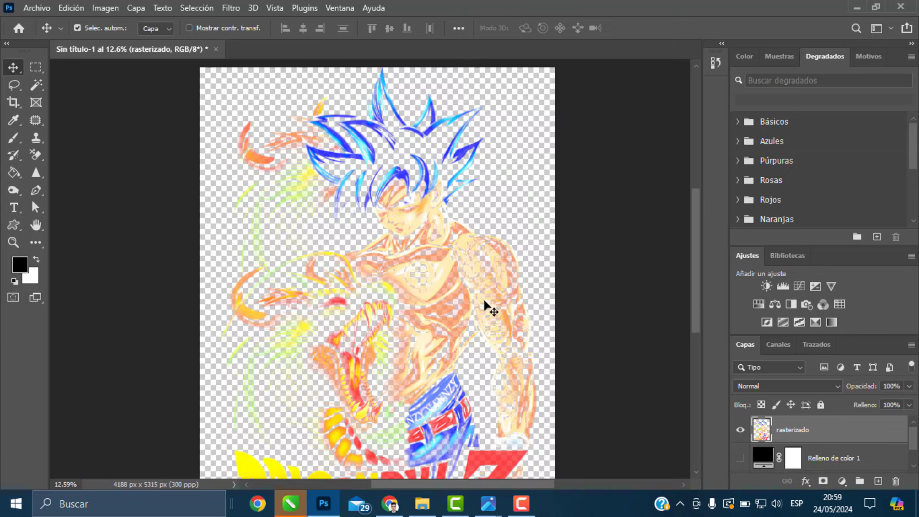
scroll(407, 270, up, 2)
scroll(406, 271, down, 2)
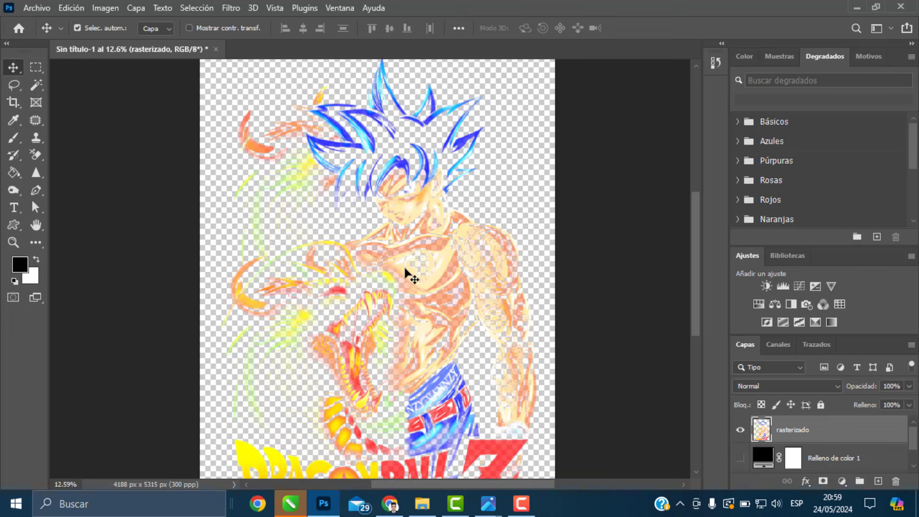
Step: Export the artwork as a transparent 4188 x 5315 px PNG, replacing the existing GOKU RASTERIZADO file in Descargas
click(37, 8)
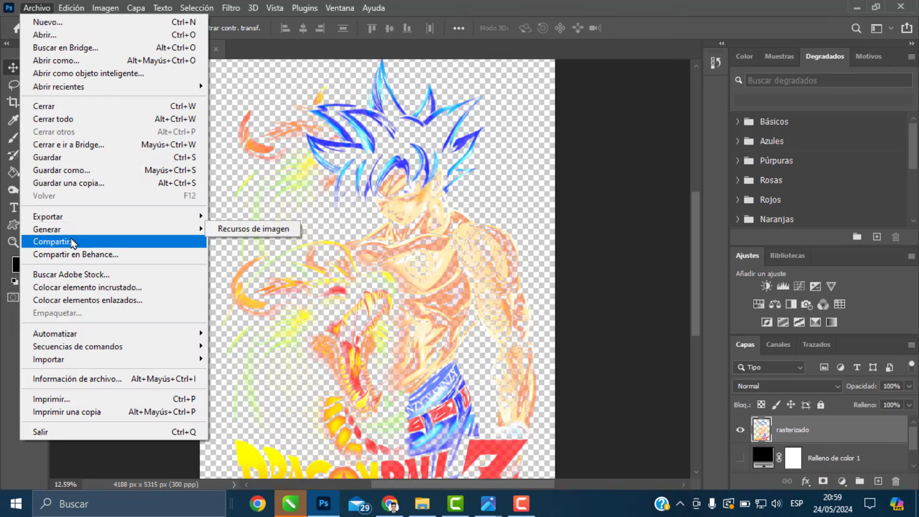
mouse_move(84, 220)
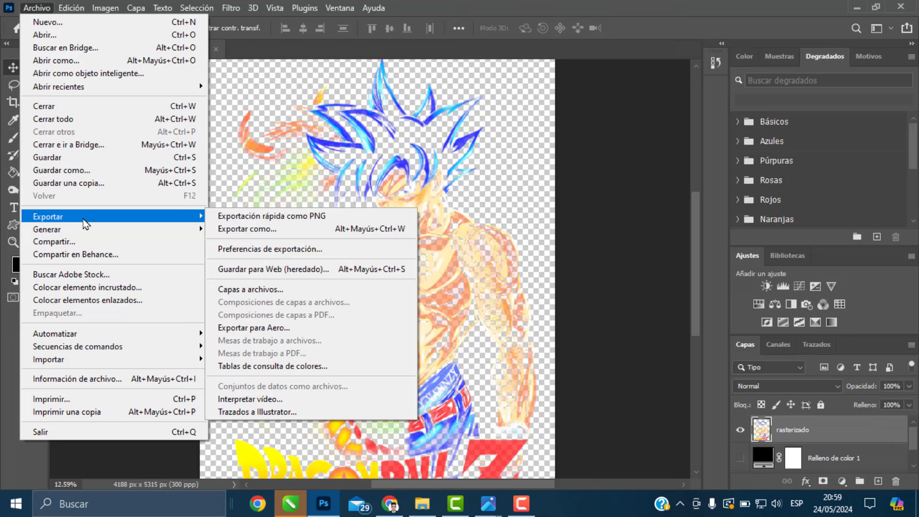
click(234, 228)
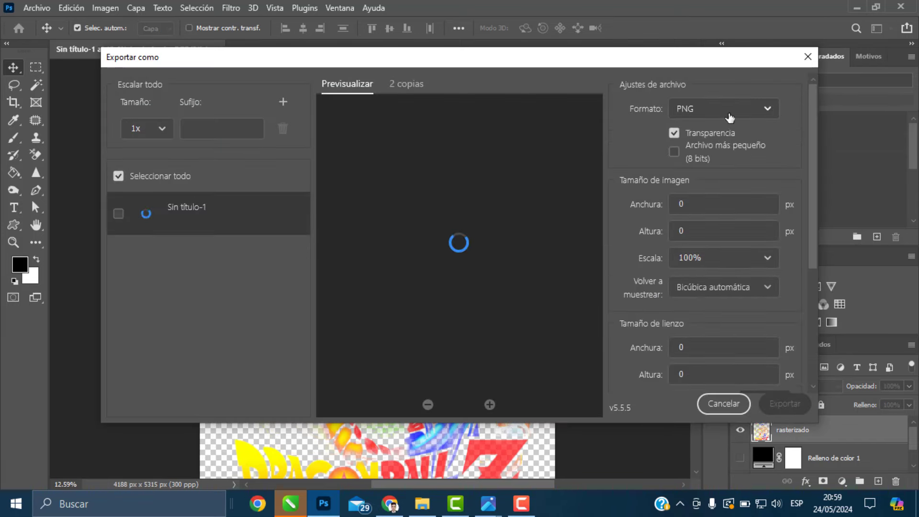
click(732, 113)
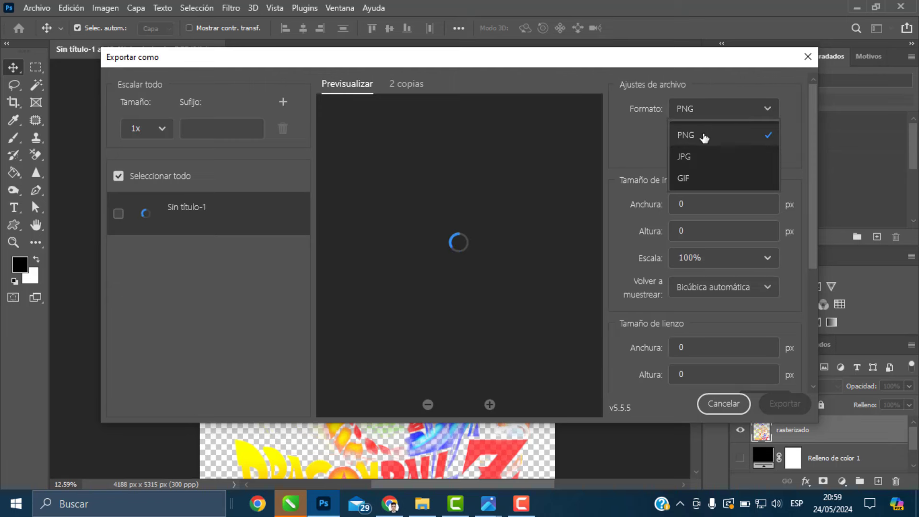
click(700, 136)
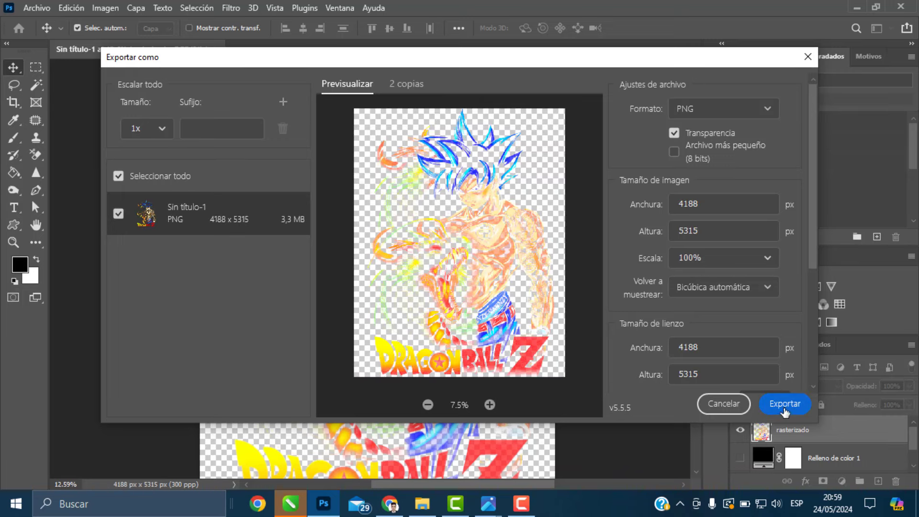
click(783, 406)
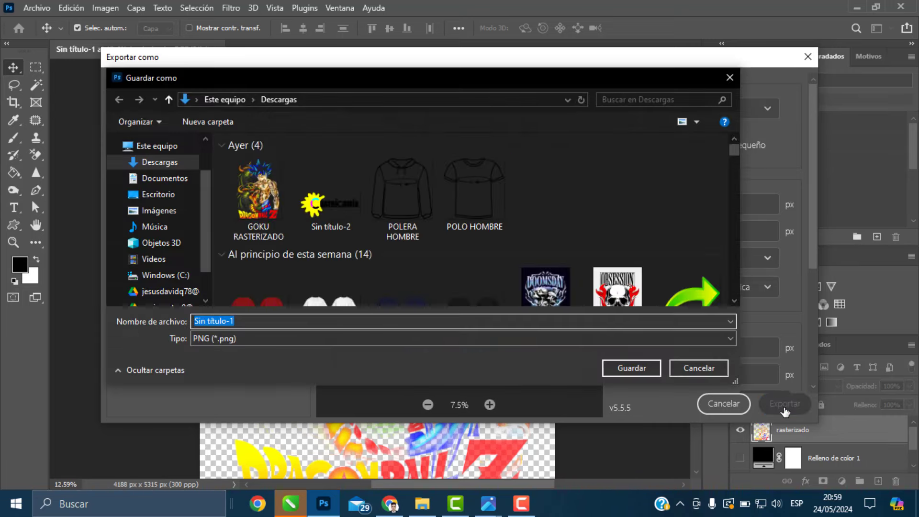
click(287, 210)
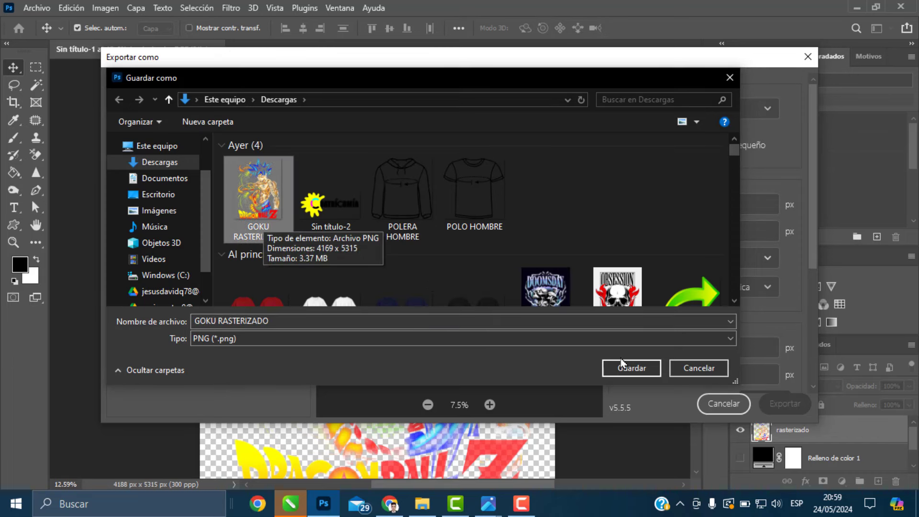
click(625, 369)
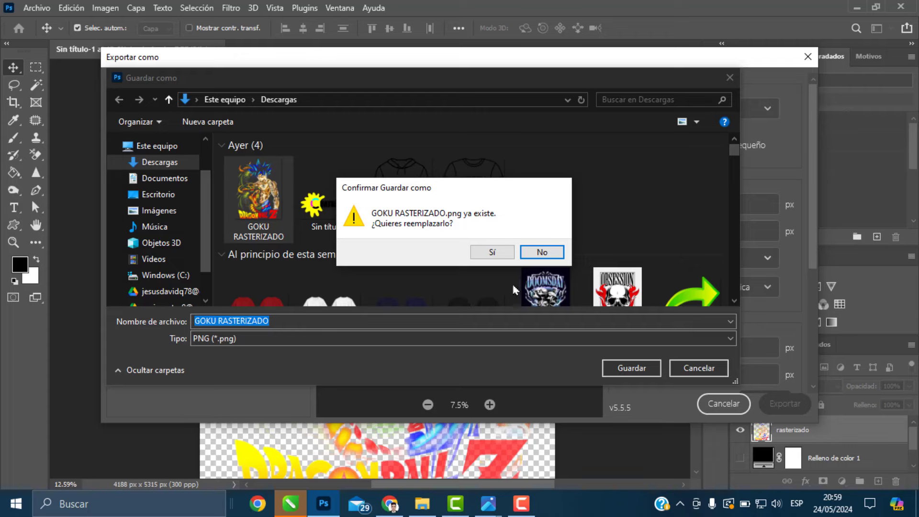
click(493, 252)
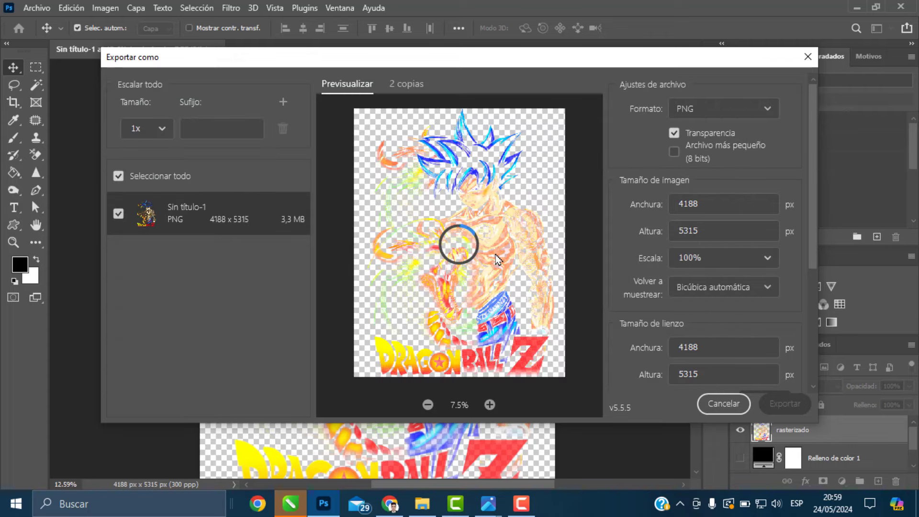
Step: Find GOKU RASTERIZADO in the Descargas folder in File Explorer and place it in the blank CorelDRAW document
click(422, 507)
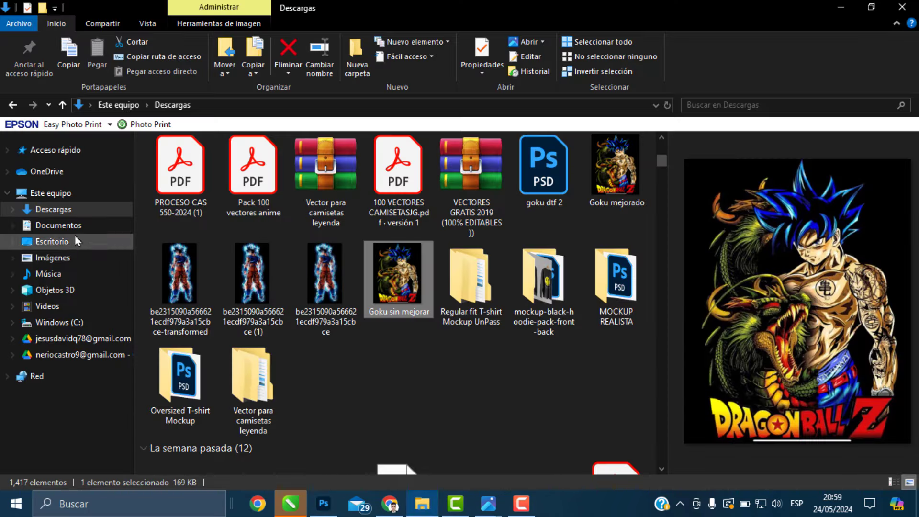
click(76, 214)
click(178, 214)
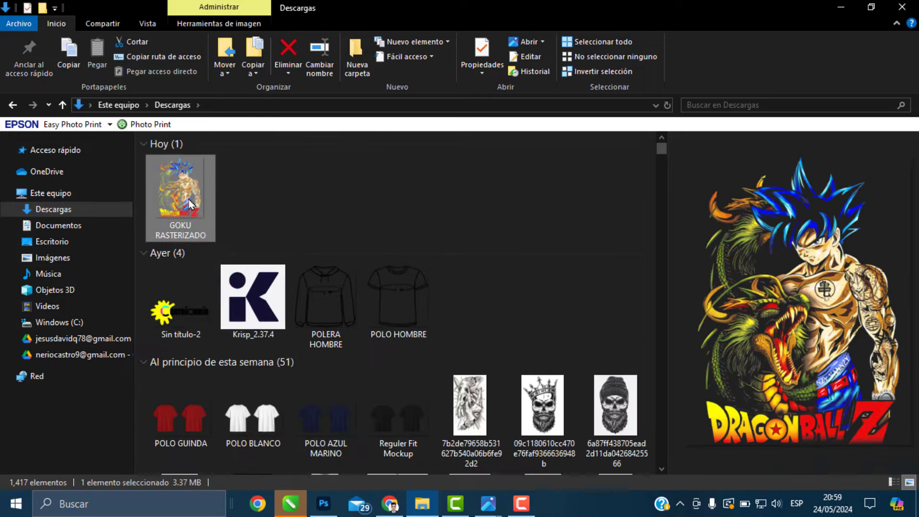
drag(183, 222, 371, 263)
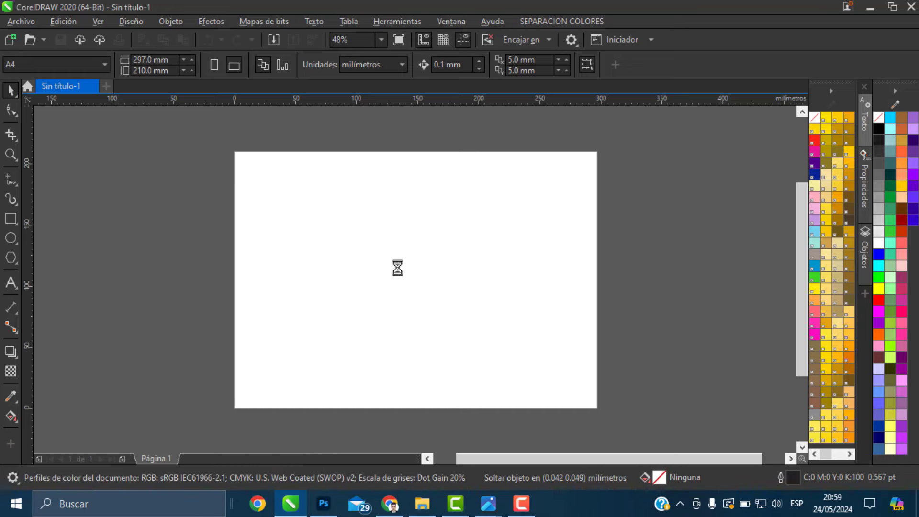
Step: Set the page size to A3 and move the Goku artwork over the page, to about X 155 mm, Y 215 mm
scroll(408, 259, down, 2)
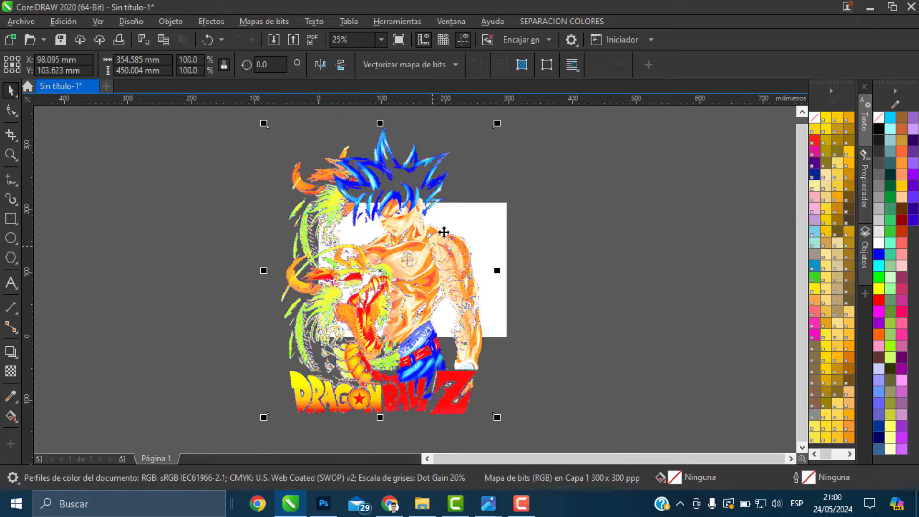
click(66, 154)
click(29, 64)
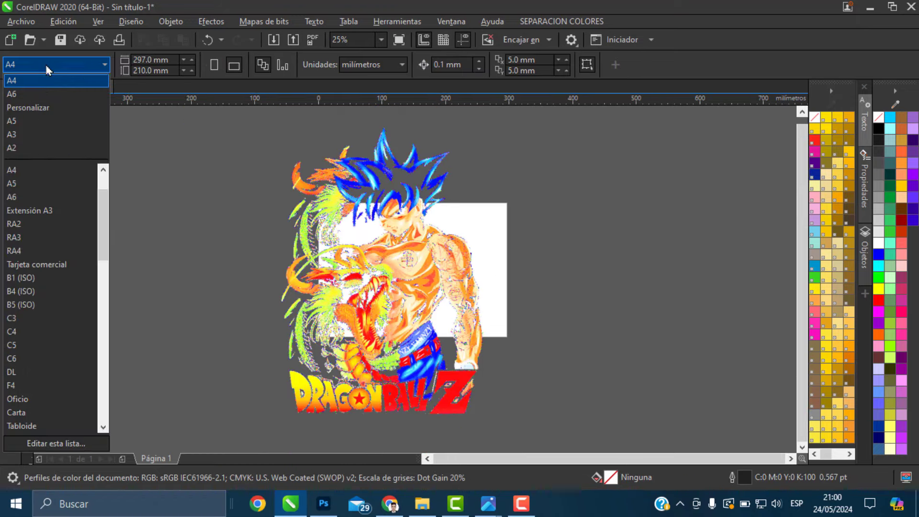
click(19, 134)
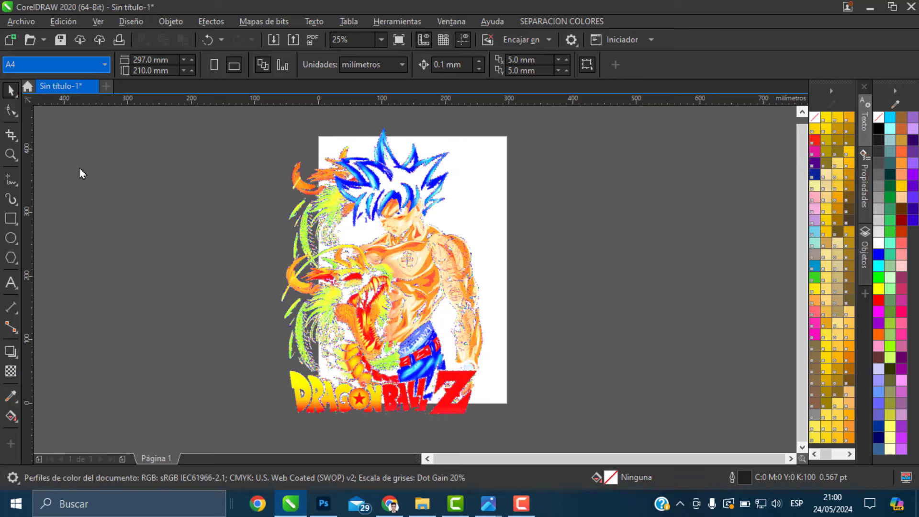
drag(334, 275, 367, 269)
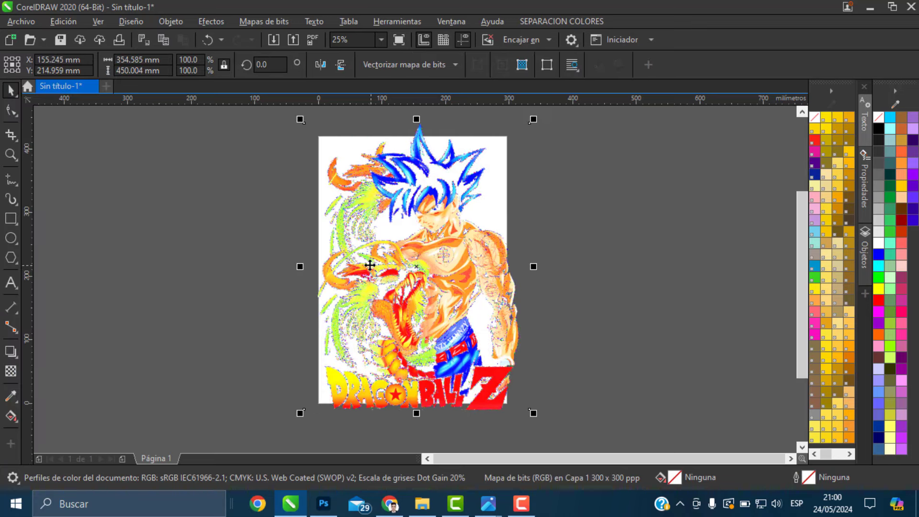
Step: Add a page-sized 297 x 420 mm rectangle behind the artwork and fill it with black
double_click(11, 218)
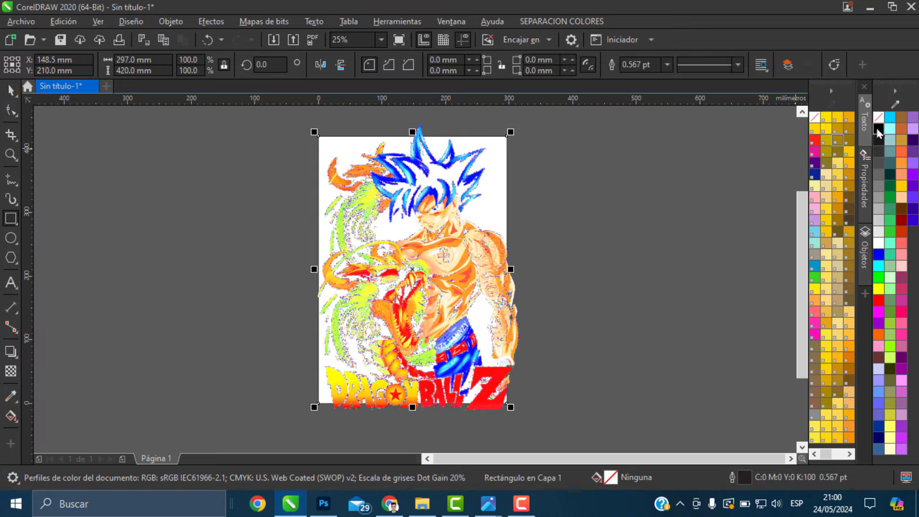
click(878, 129)
click(10, 89)
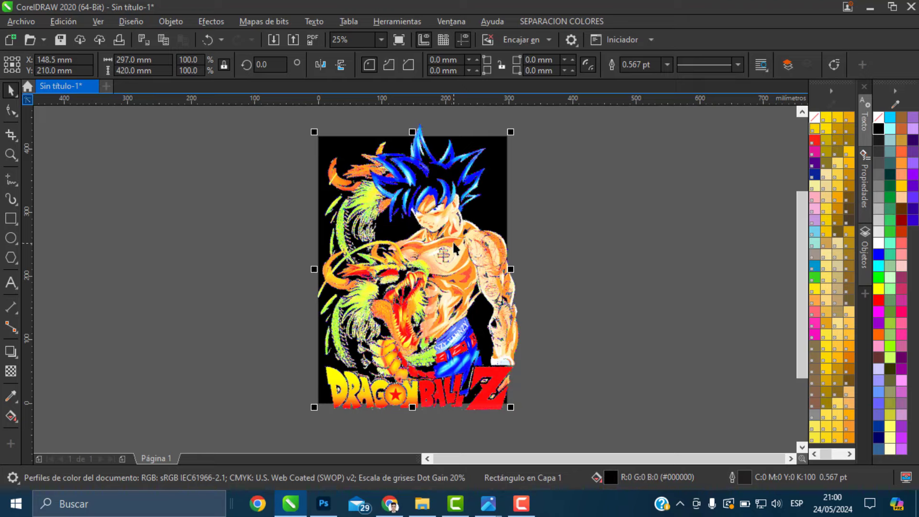
Step: Shift the Goku artwork slightly over the black rectangle, to about X 144.7 mm, Y 216.5 mm
scroll(439, 201, up, 1)
scroll(439, 196, up, 1)
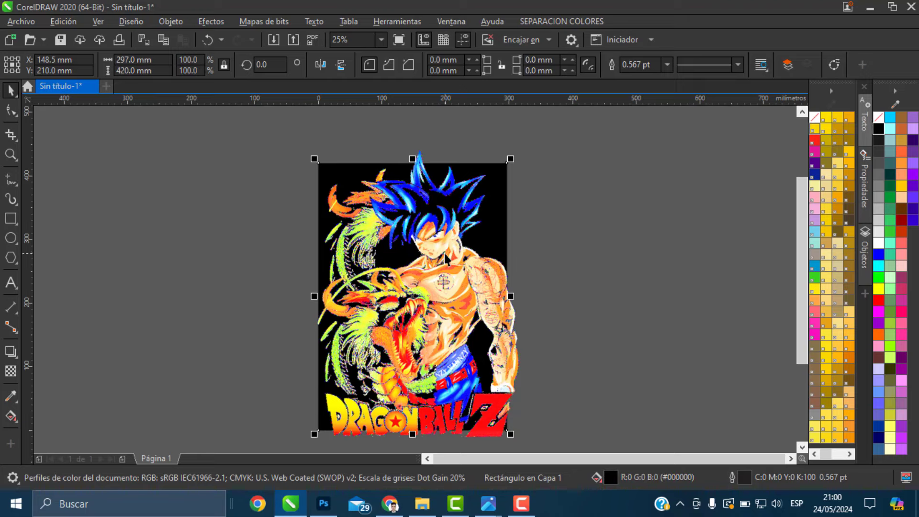
scroll(445, 259, up, 3)
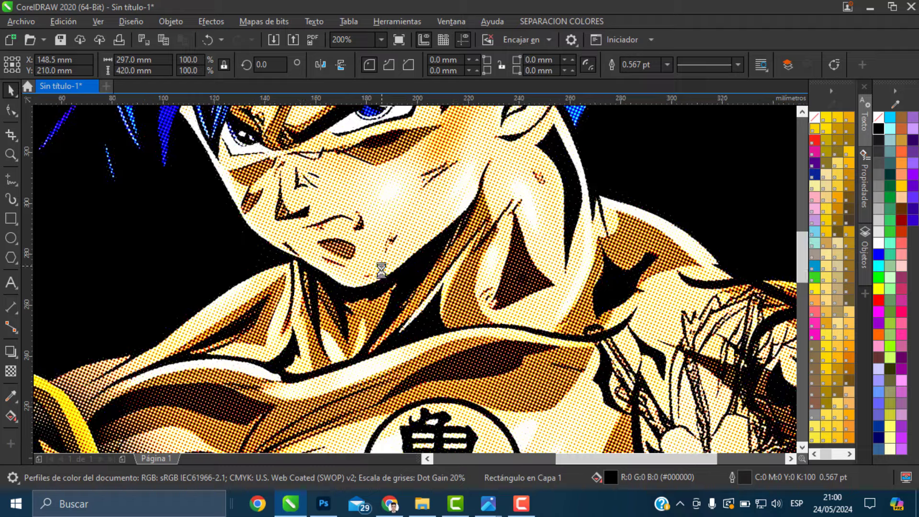
scroll(382, 270, down, 2)
scroll(375, 232, up, 2)
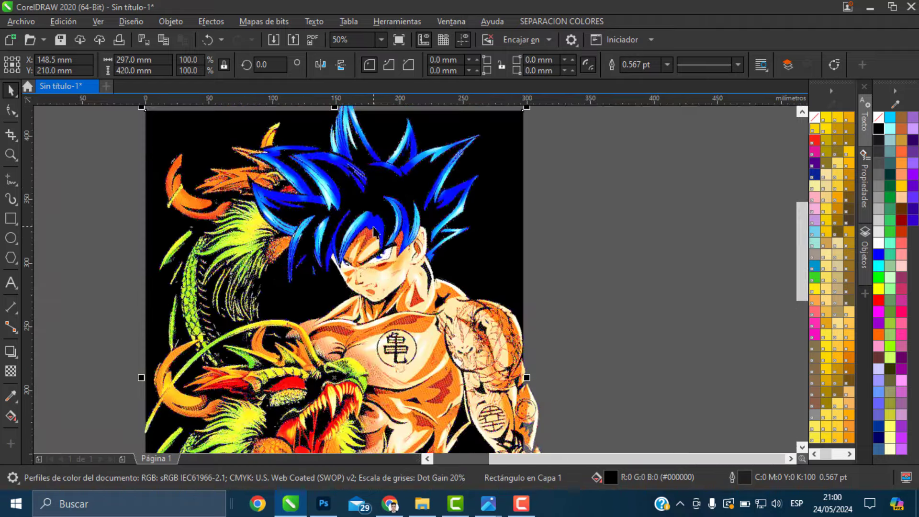
scroll(370, 295, up, 2)
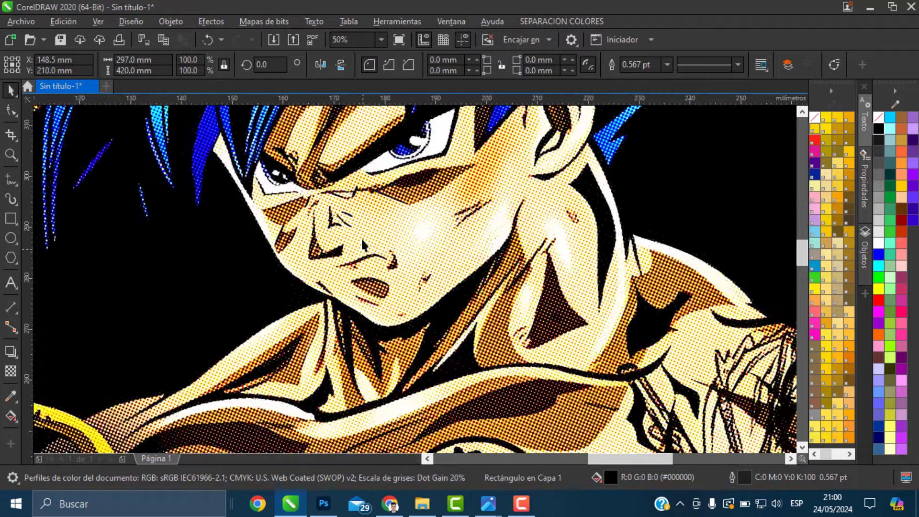
scroll(362, 223, down, 2)
click(359, 218)
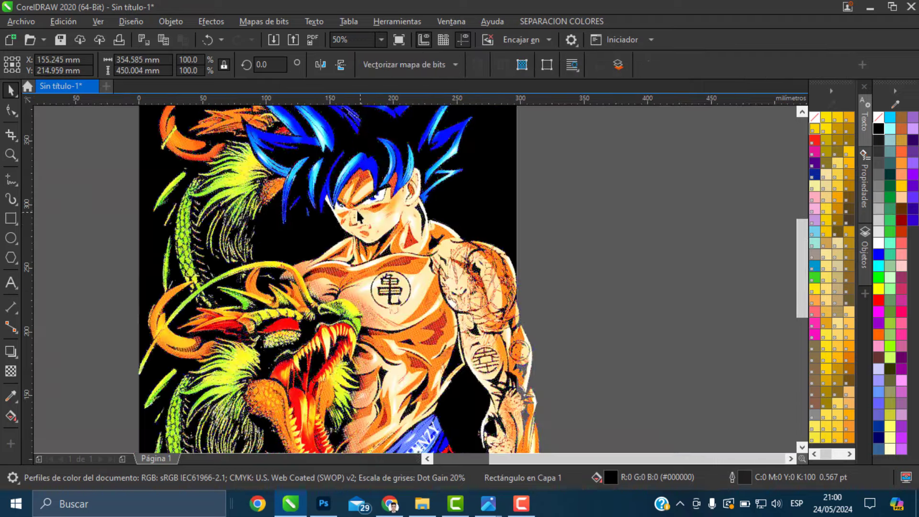
Step: Examine the halftone dots on Goku's face and chest up close, and review the whole artwork against the black background
scroll(359, 219, down, 3)
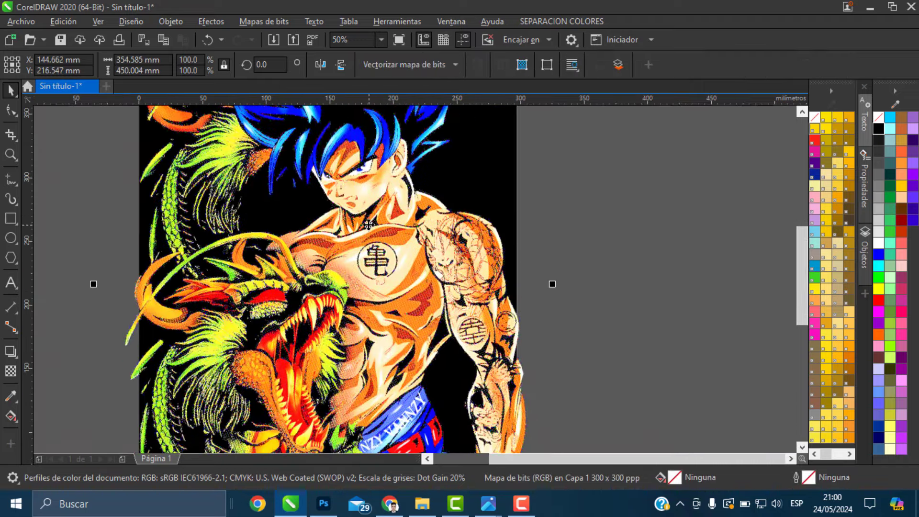
scroll(368, 224, up, 6)
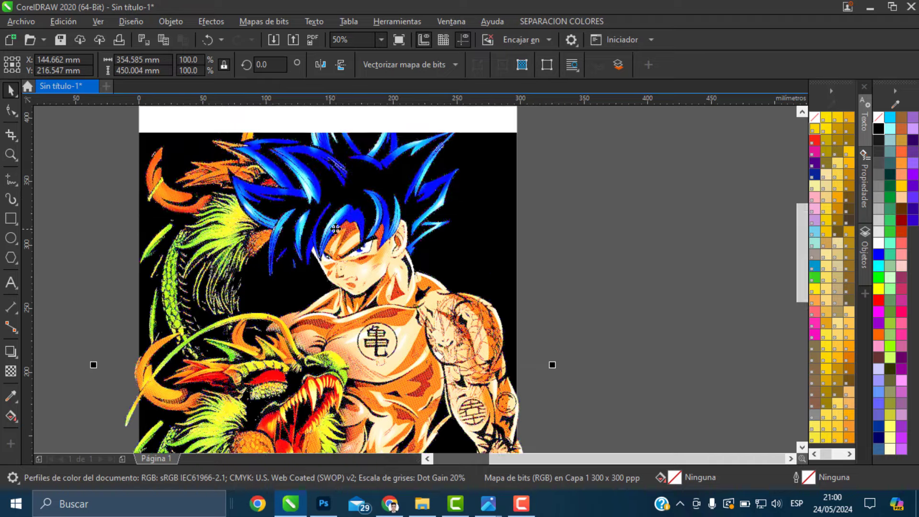
scroll(330, 262, down, 1)
scroll(331, 262, up, 2)
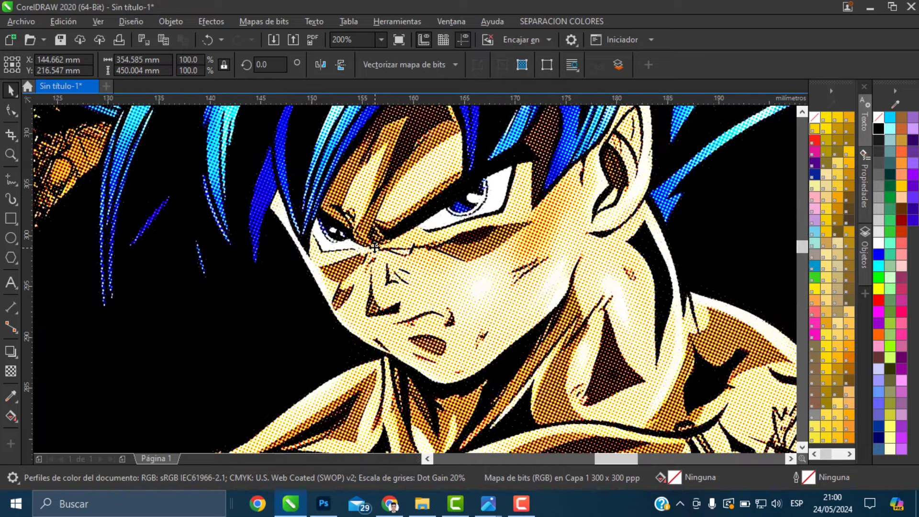
scroll(375, 248, up, 1)
scroll(369, 248, down, 1)
scroll(525, 250, up, 2)
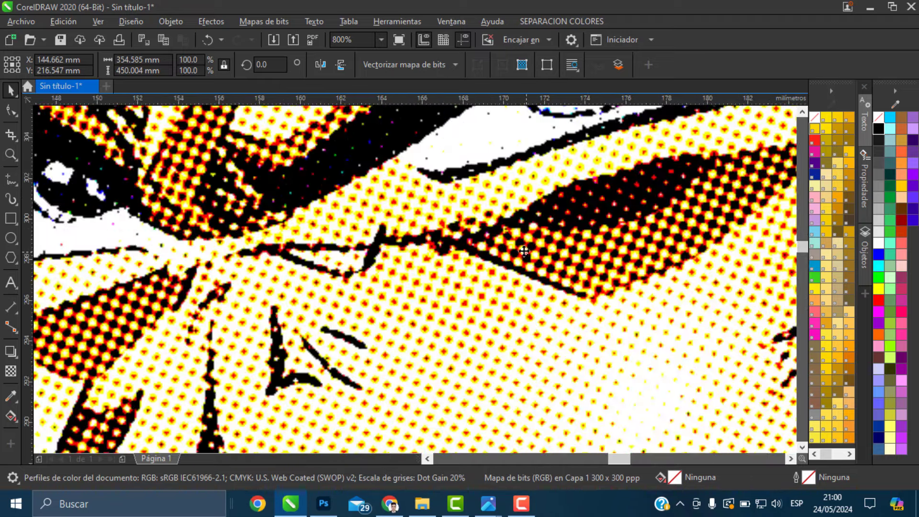
scroll(378, 267, down, 2)
scroll(380, 272, down, 1)
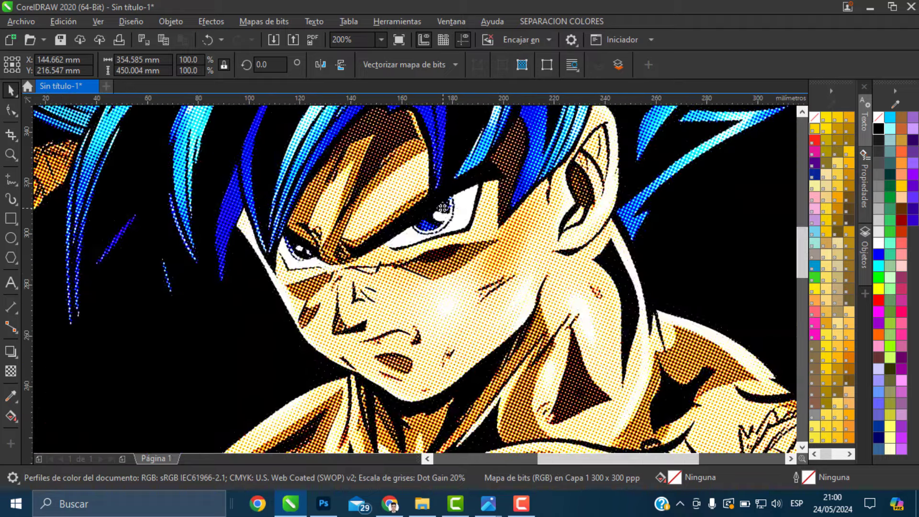
scroll(431, 230, down, 1)
scroll(442, 207, up, 1)
scroll(442, 207, down, 1)
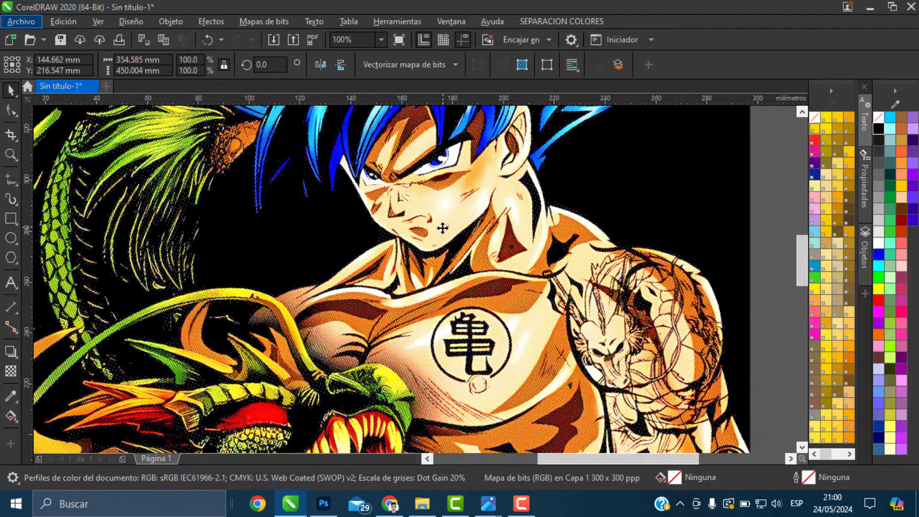
scroll(442, 228, down, 1)
scroll(441, 239, down, 1)
scroll(440, 242, down, 3)
click(580, 237)
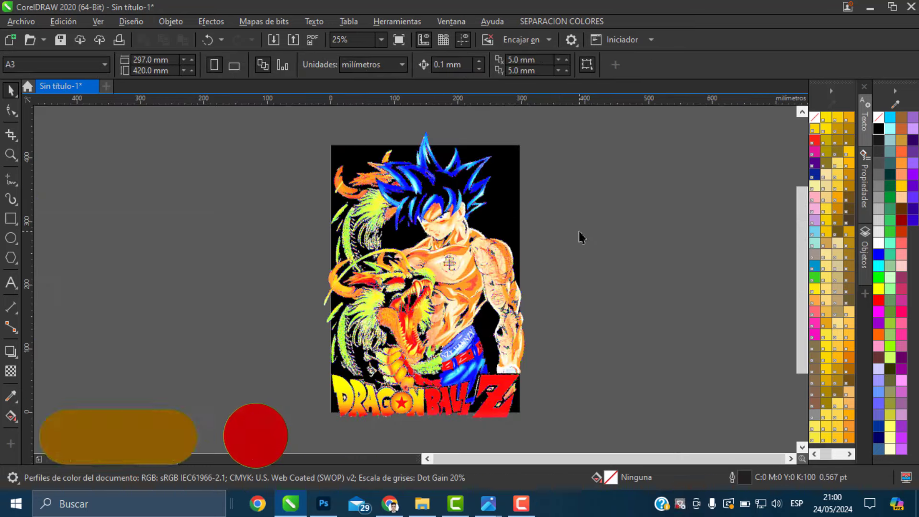